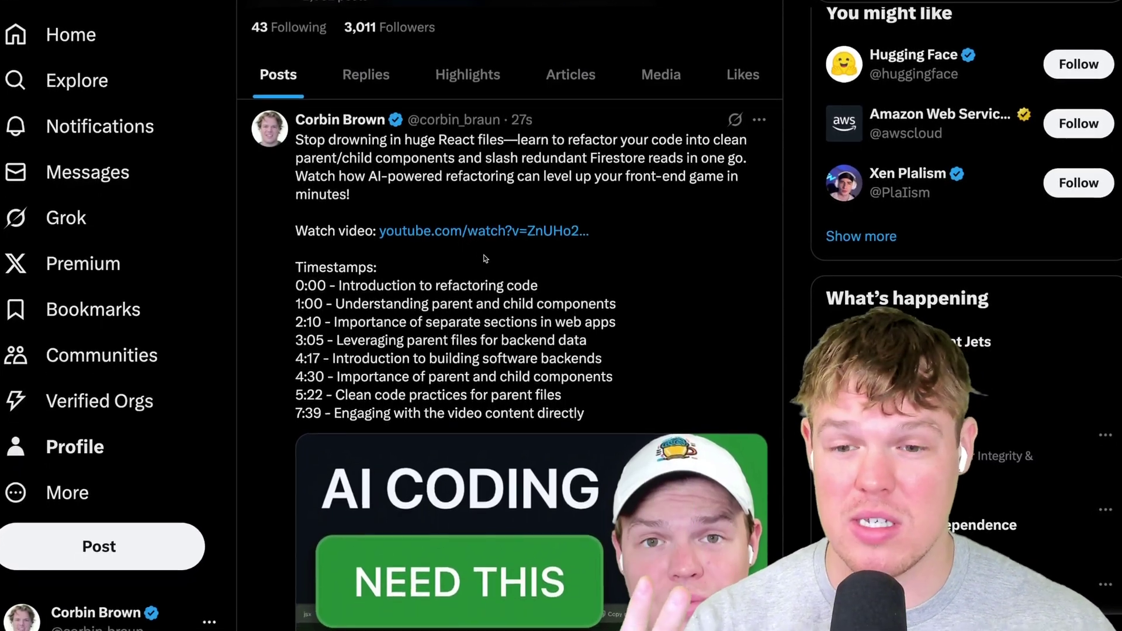
# Create a new Untitled Zap draft in Public Zaps and review the Bumpups integration's actions.
pyautogui.scroll(-2, 468, 257)
pyautogui.scroll(-2, 469, 270)
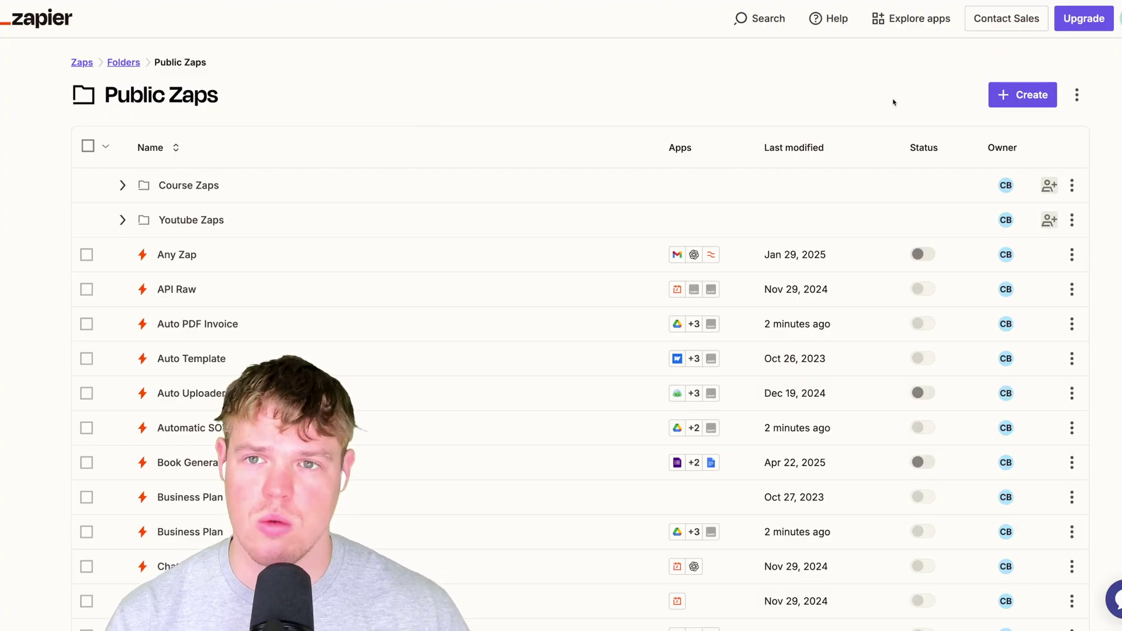
pyautogui.click(1018, 101)
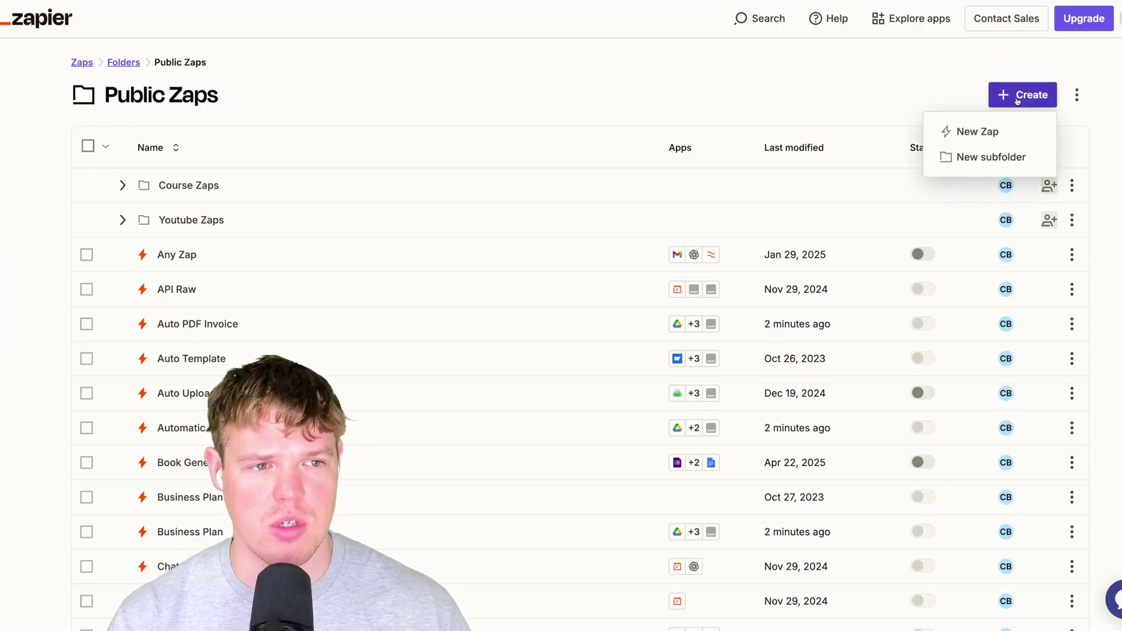
pyautogui.click(976, 129)
pyautogui.scroll(5, 396, 174)
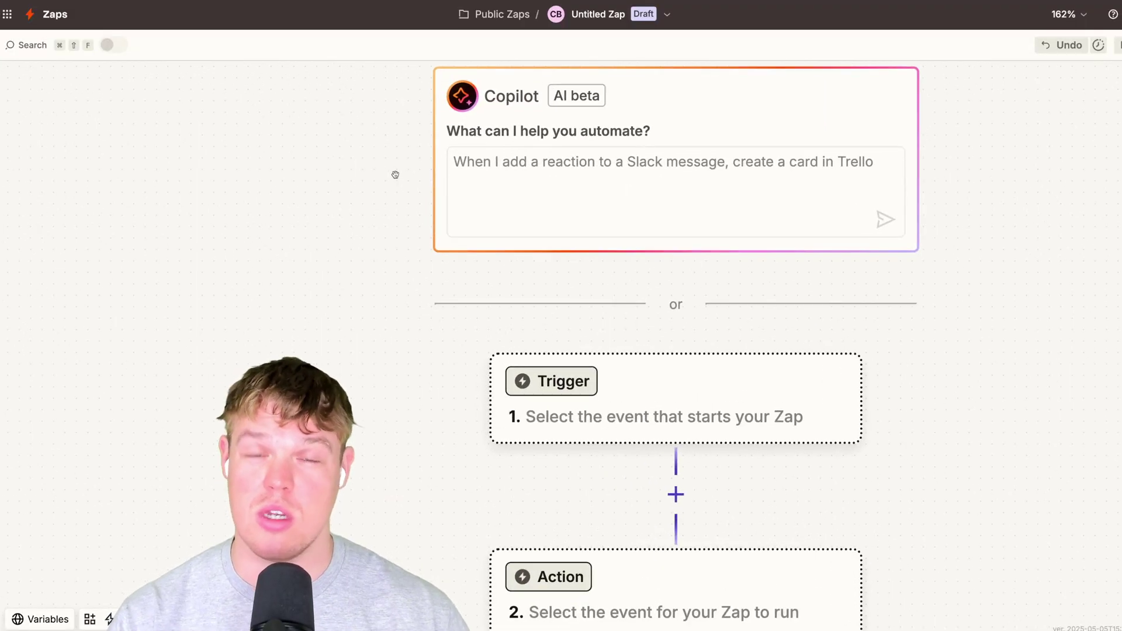
pyautogui.scroll(-1, 396, 175)
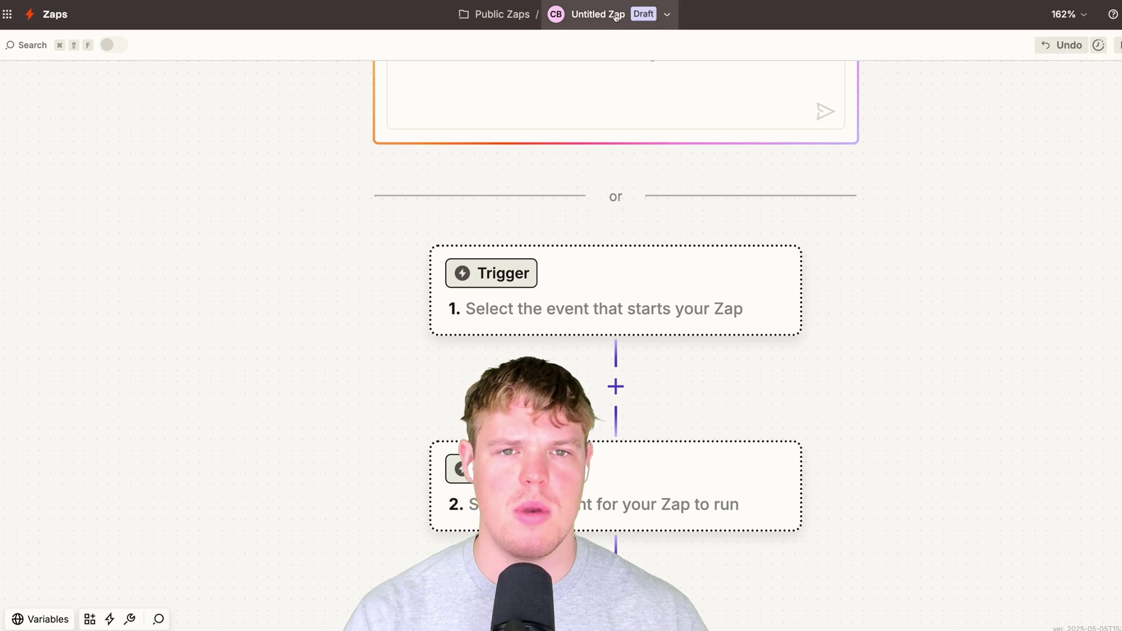
# Rename the Zap to 'YT X (formerly twitter)'.
pyautogui.click(614, 16)
pyautogui.click(594, 50)
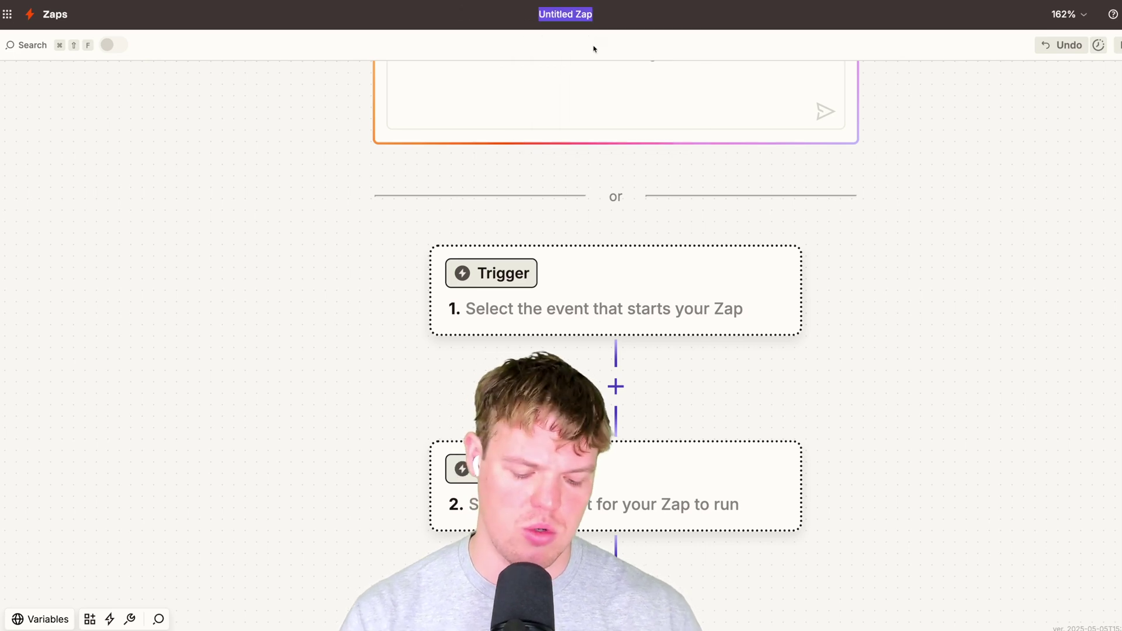
pyautogui.write('YT Tweet')
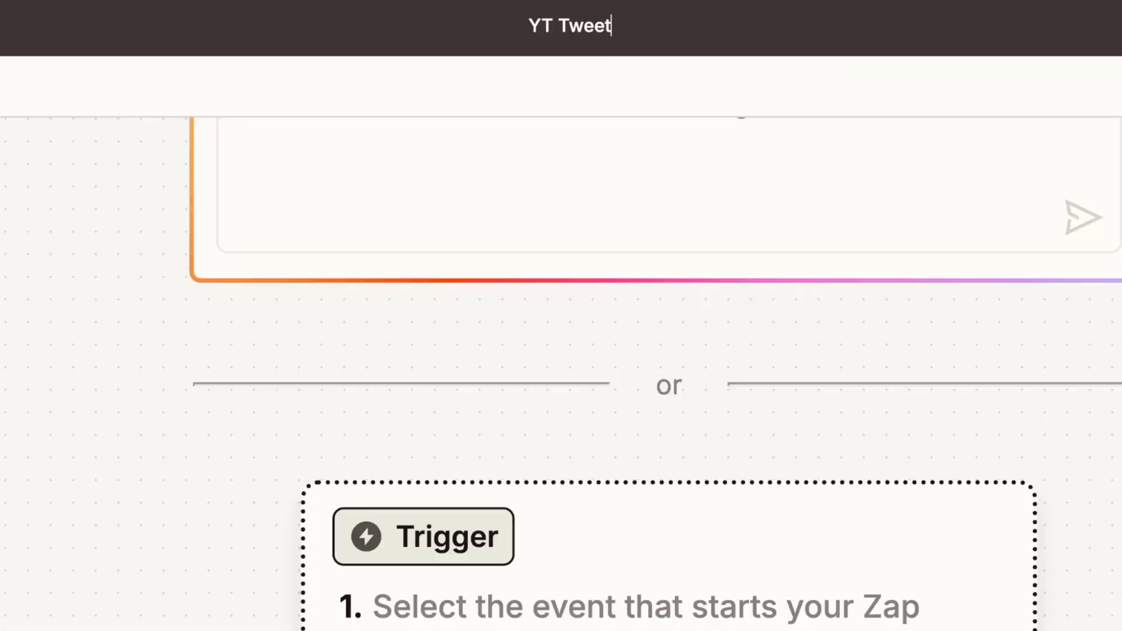
pyautogui.press('BackSpace')
pyautogui.press('BackSpace')
pyautogui.press('BackSpace')
pyautogui.press('BackSpace')
pyautogui.press('BackSpace')
pyautogui.write('X (')
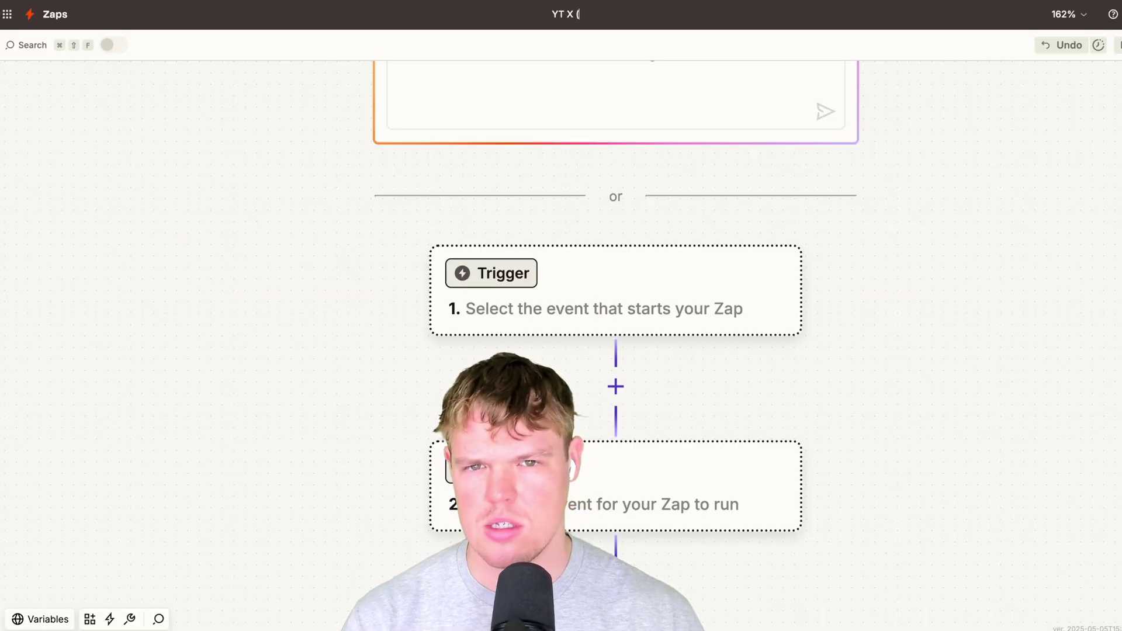
pyautogui.write('formerly twitter')
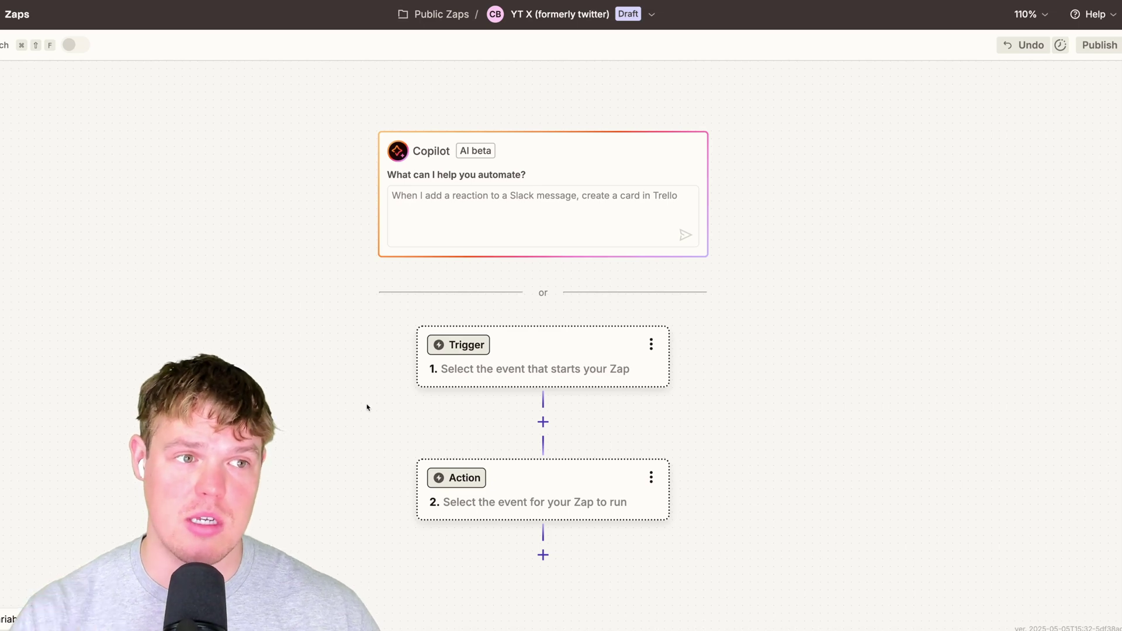
# Set the trigger to YouTube's New Video in Channel event.
pyautogui.moveTo(370, 345); pyautogui.dragTo(299, 189)
pyautogui.scroll(3, 376, 250)
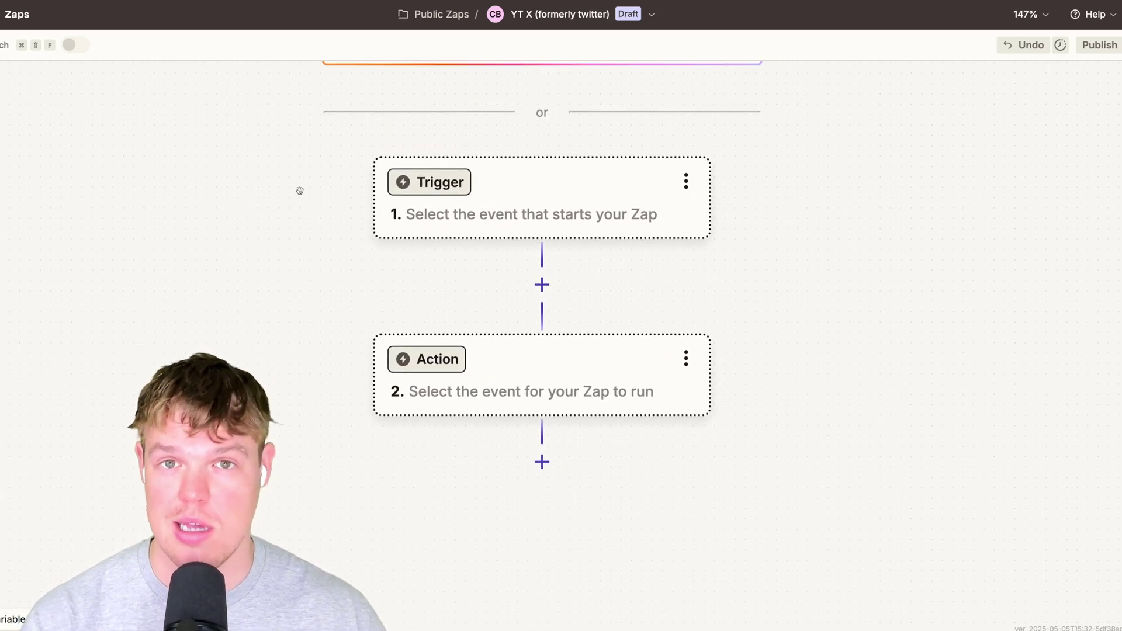
pyautogui.scroll(-2, 308, 190)
pyautogui.click(565, 161)
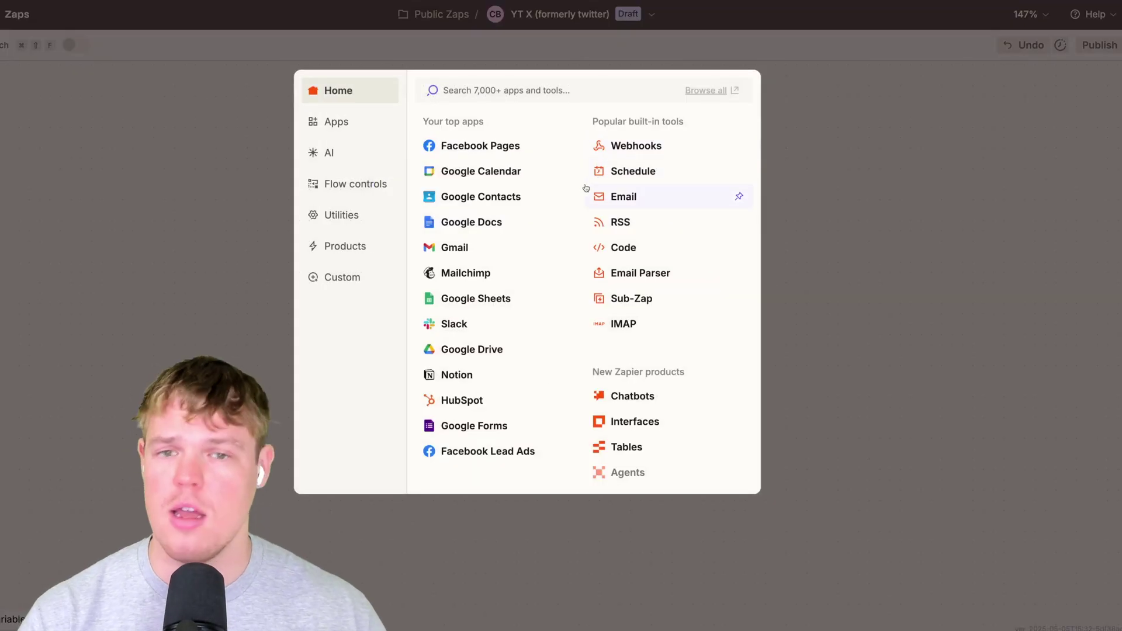
pyautogui.write('you')
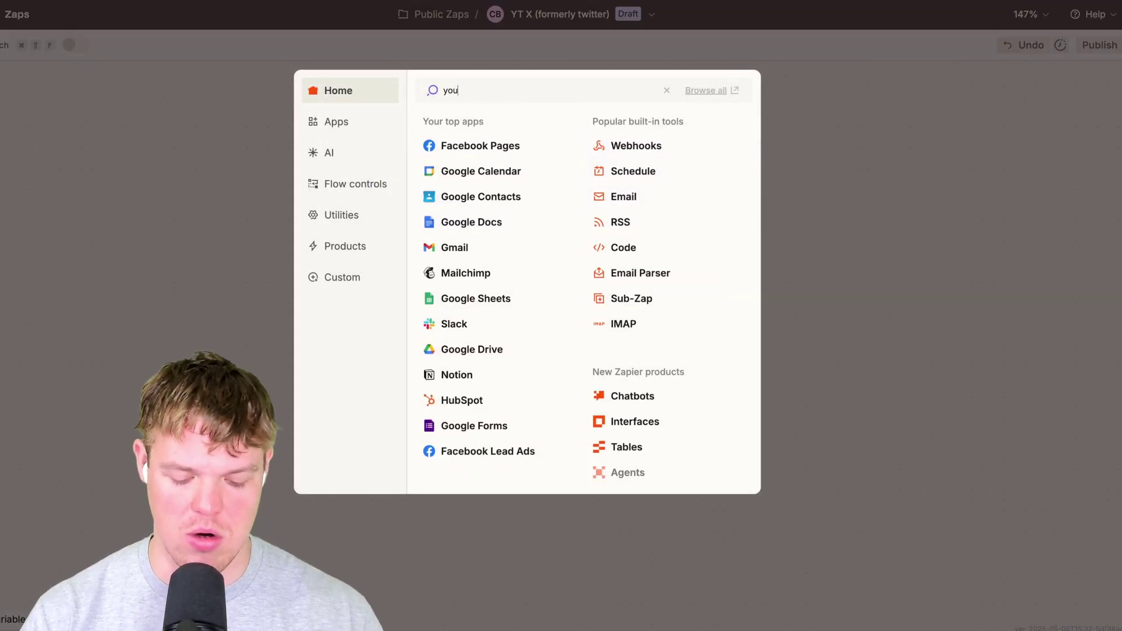
pyautogui.write('tube')
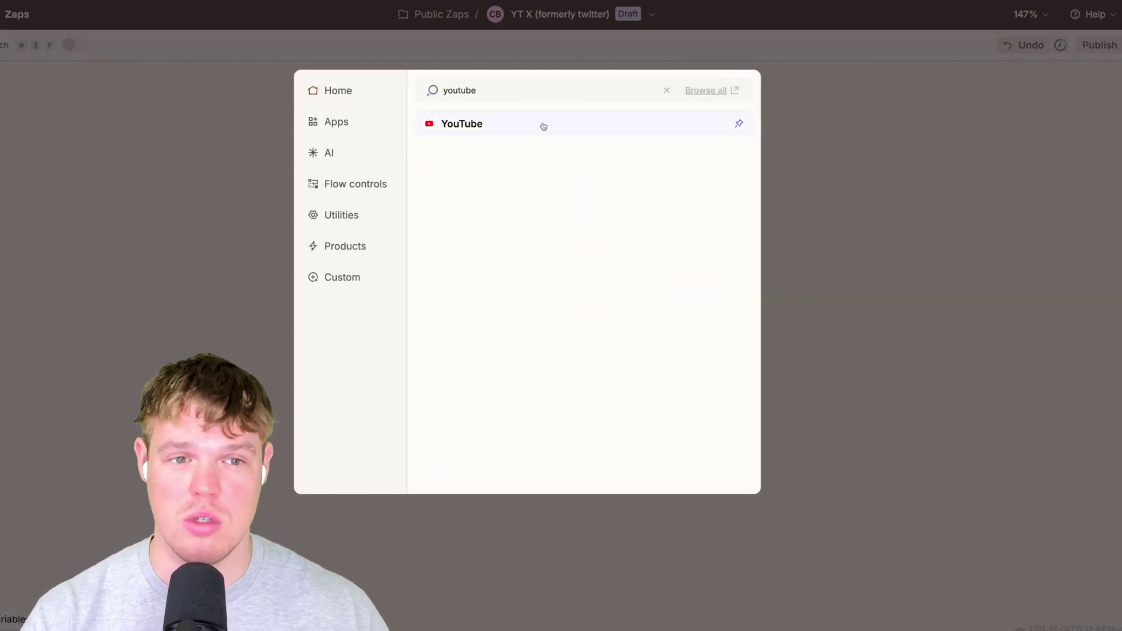
pyautogui.click(543, 124)
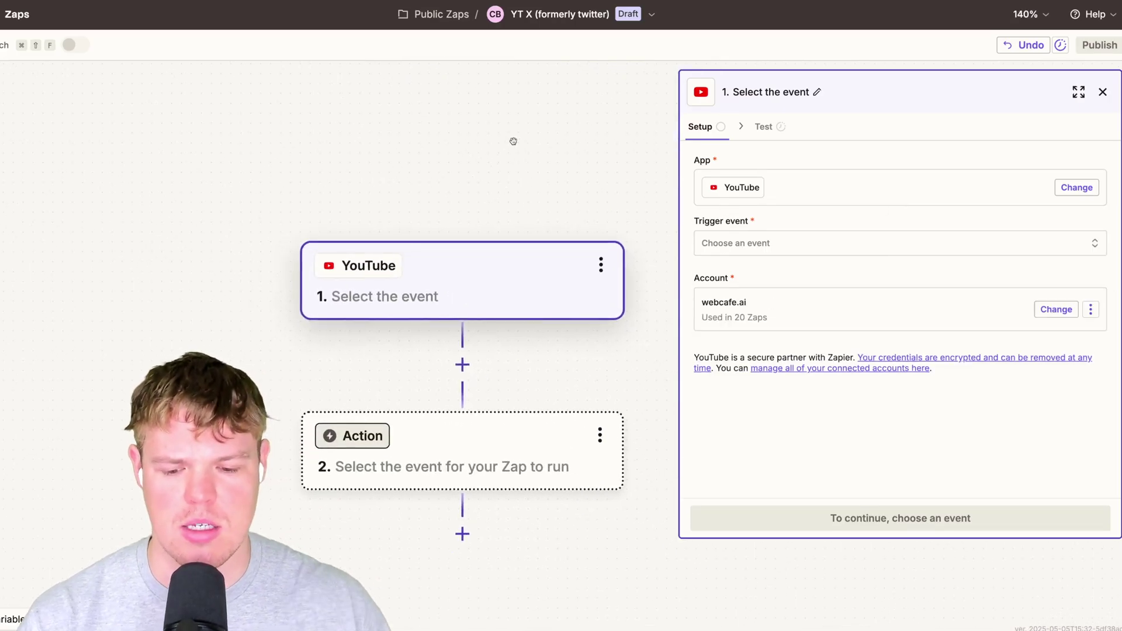
pyautogui.click(757, 245)
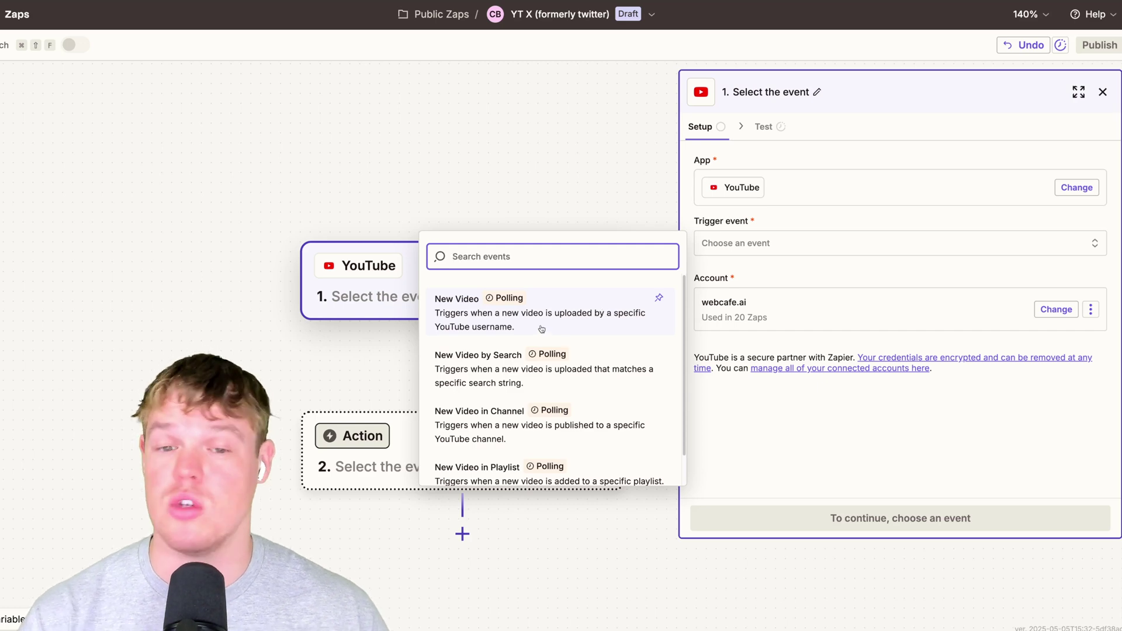
pyautogui.scroll(-1, 539, 327)
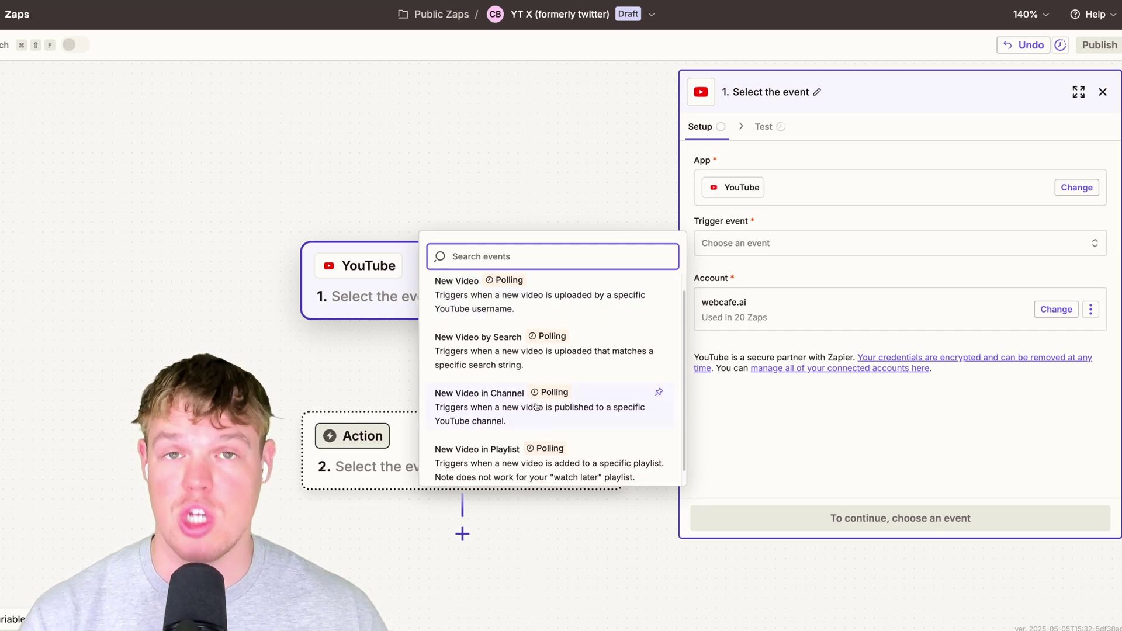
pyautogui.scroll(-1, 526, 350)
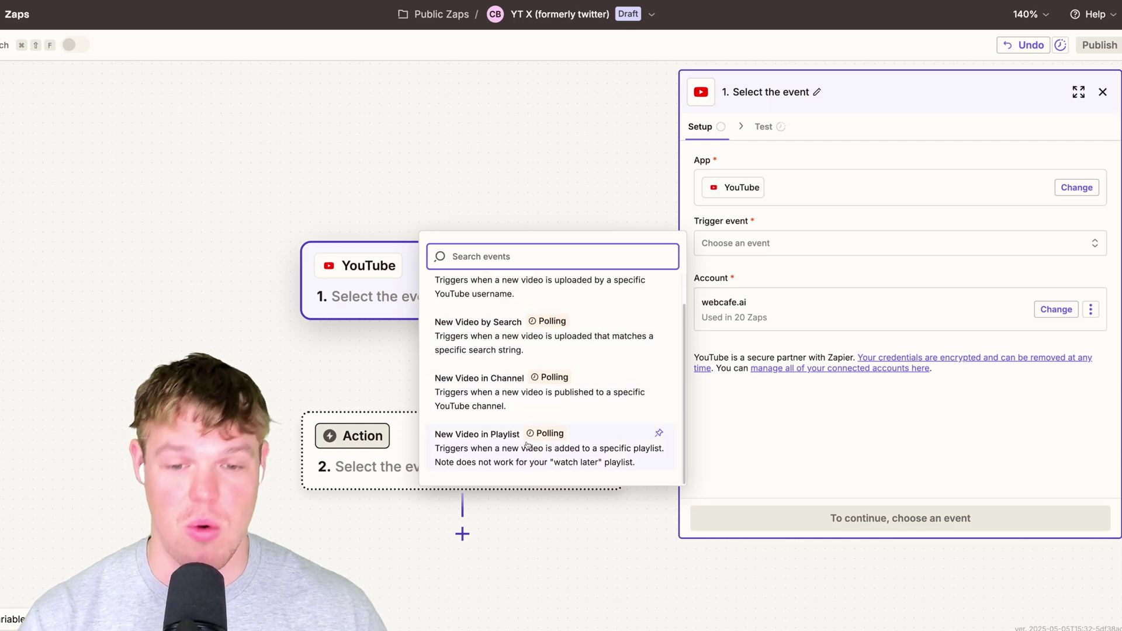
pyautogui.scroll(2, 528, 442)
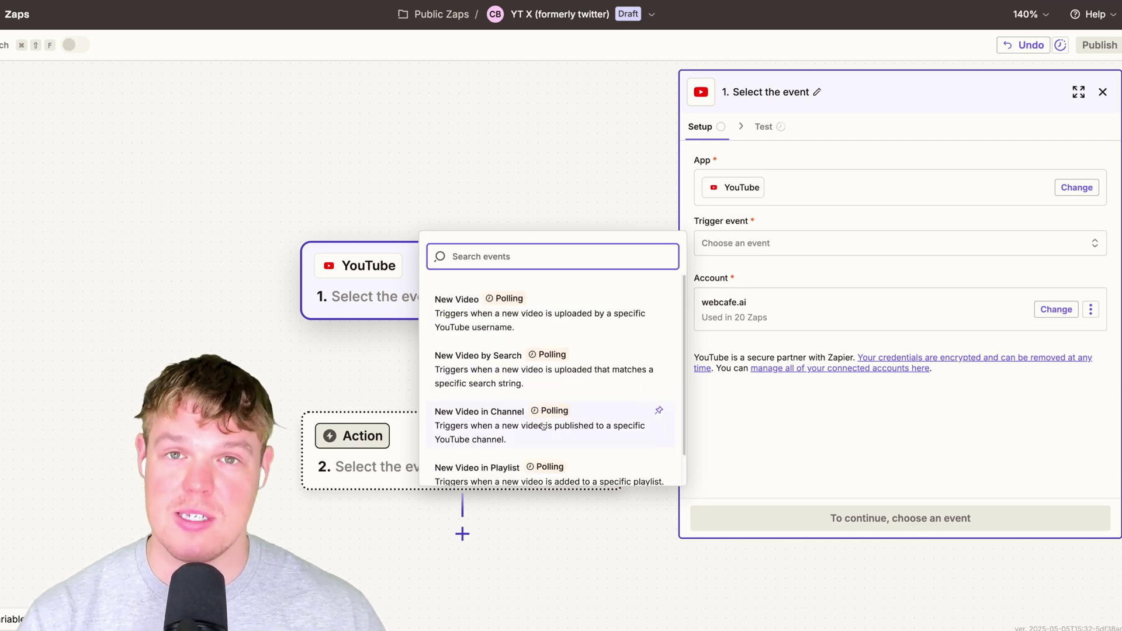
pyautogui.click(543, 426)
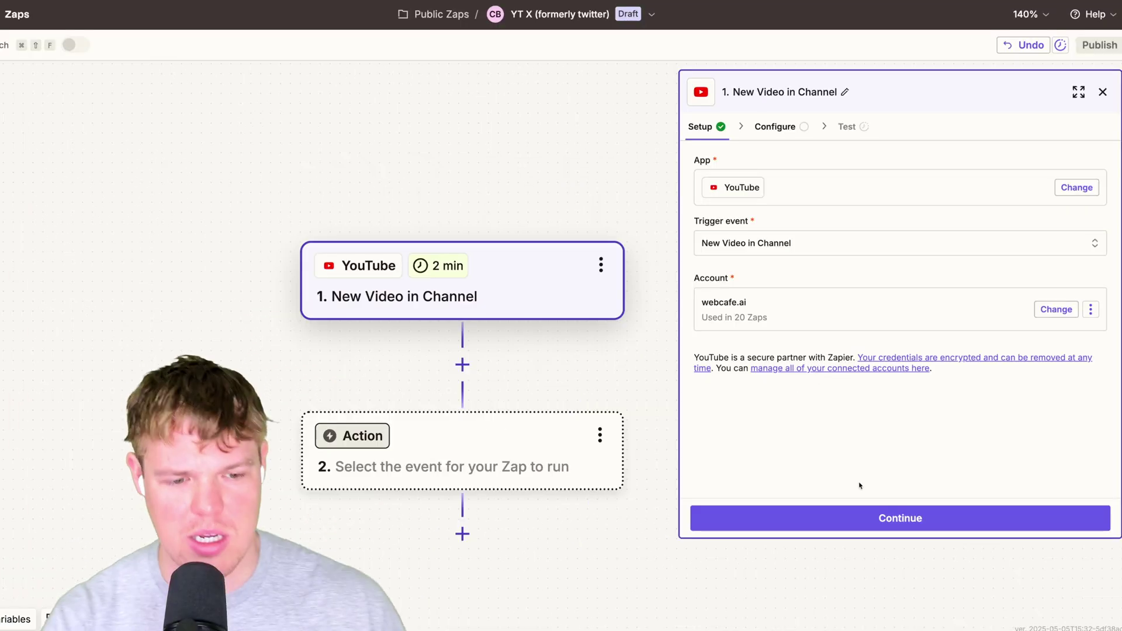
# Enter the YouTube channel's ID in the trigger's Channel field and continue to testing.
pyautogui.click(1096, 494)
pyautogui.click(719, 165)
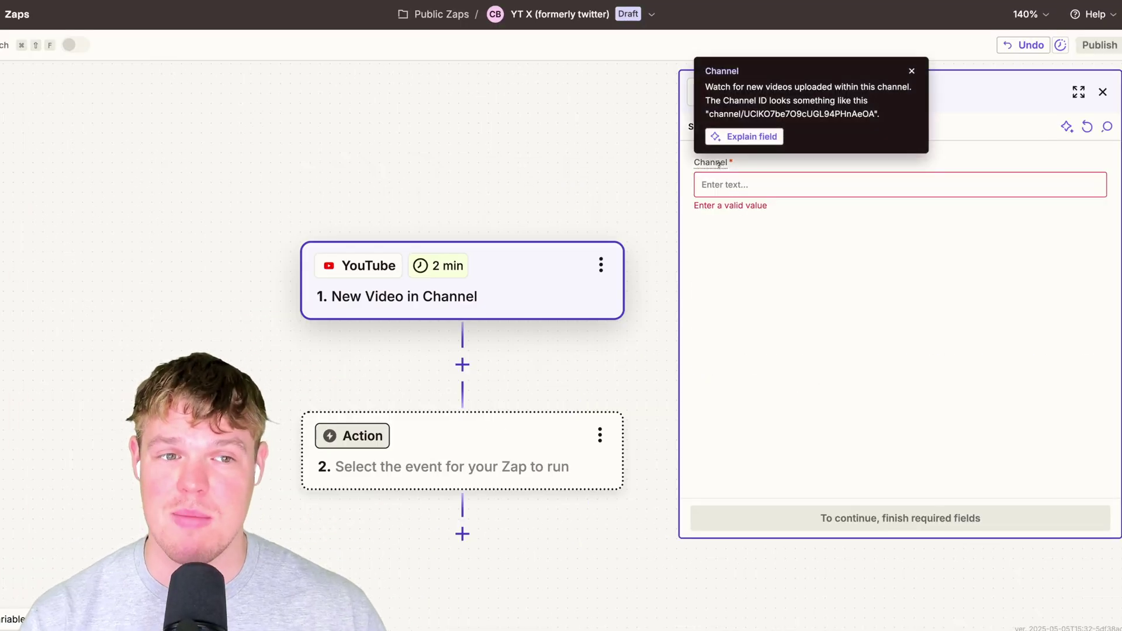
pyautogui.moveTo(745, 116); pyautogui.dragTo(893, 116)
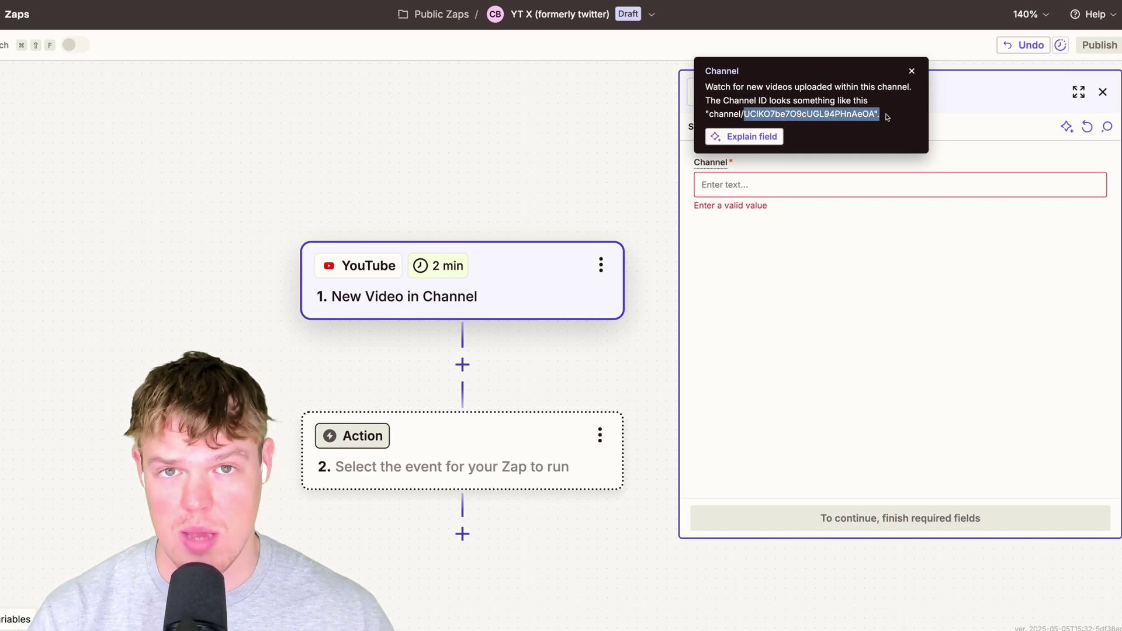
pyautogui.moveTo(744, 114); pyautogui.dragTo(875, 114)
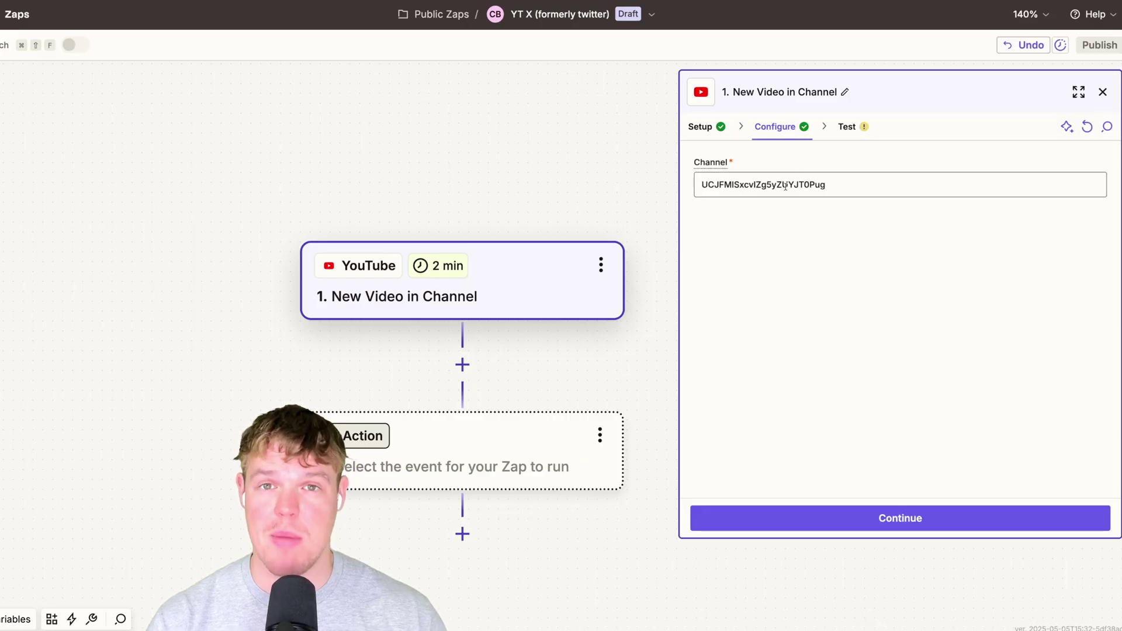
pyautogui.doubleClick(785, 184)
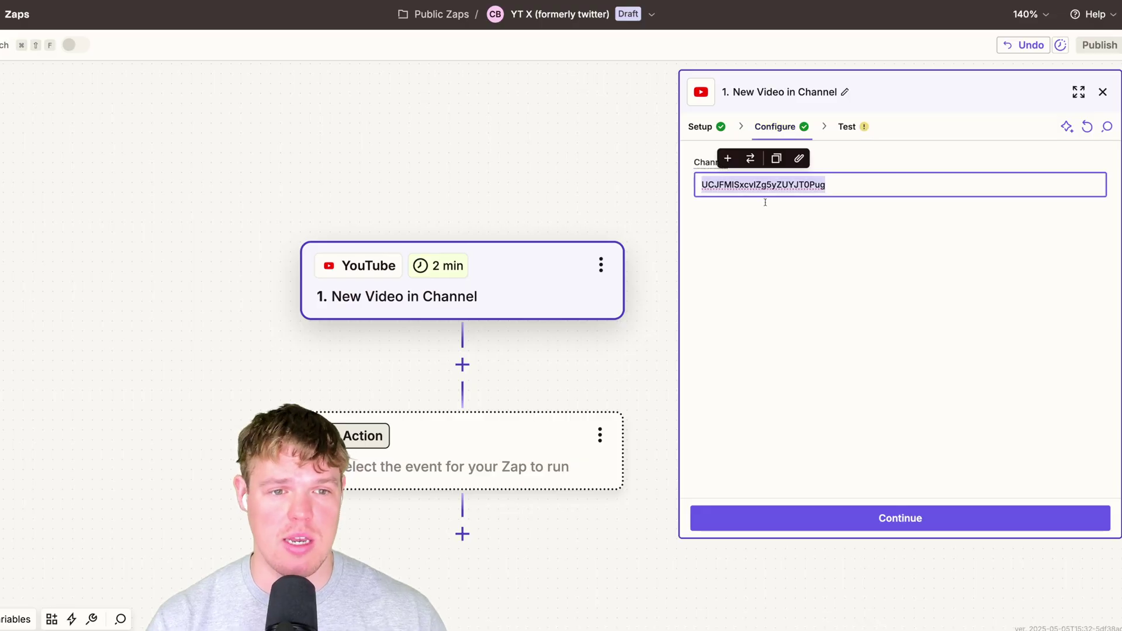
pyautogui.click(900, 518)
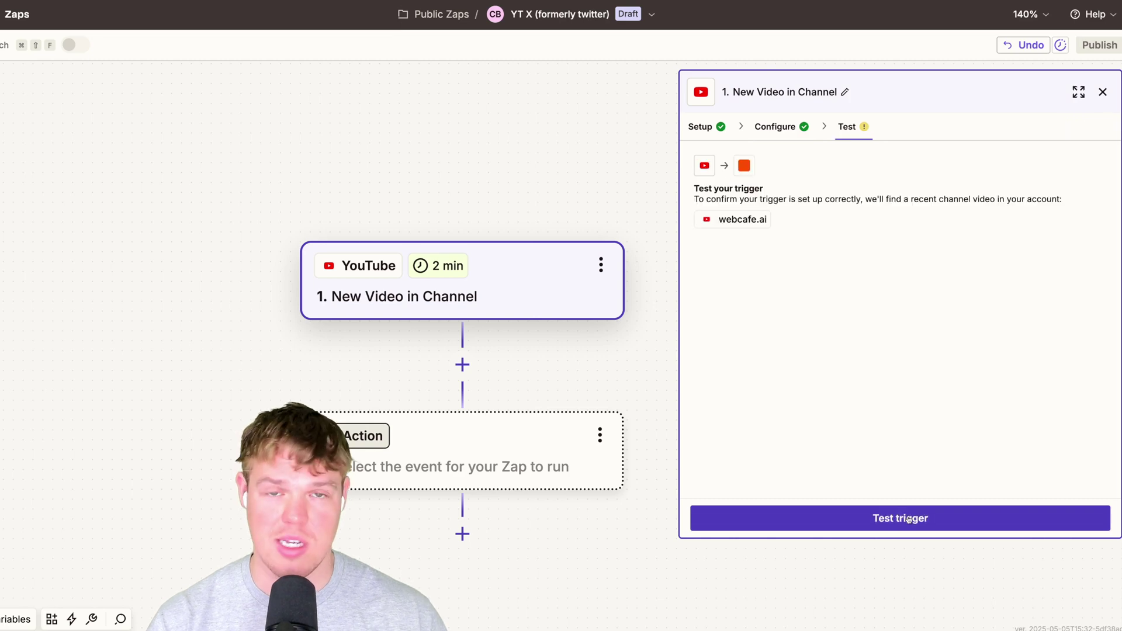
# Test the YouTube trigger and inspect the Channel Video C sample record, including its thumbnails.
pyautogui.click(908, 520)
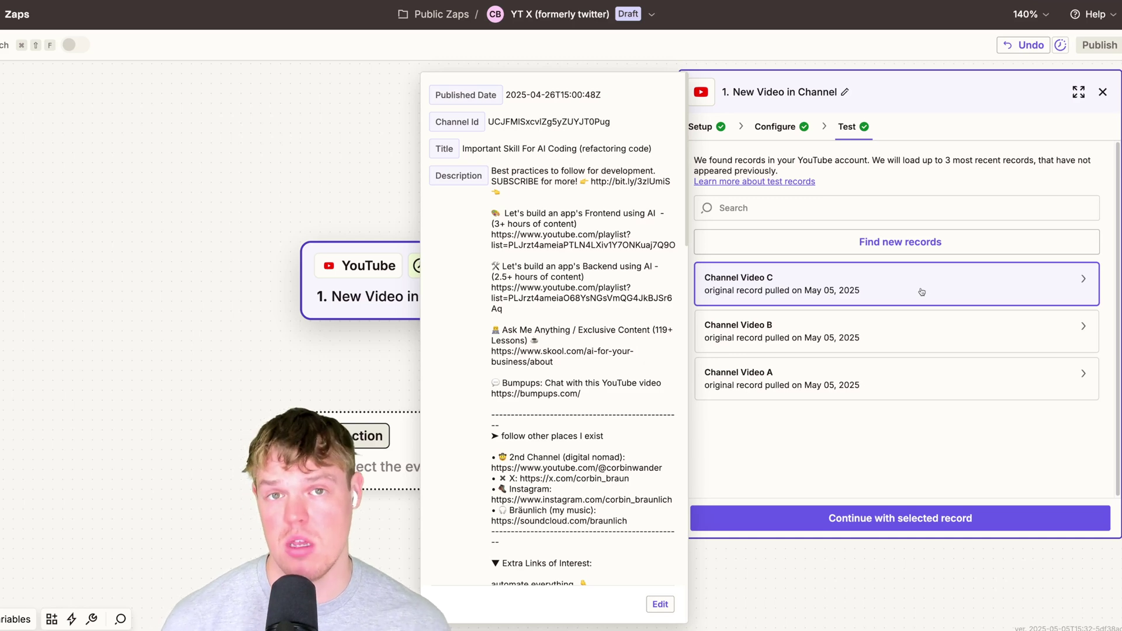
pyautogui.moveTo(494, 166); pyautogui.dragTo(585, 279)
pyautogui.click(585, 279)
pyautogui.scroll(-7, 585, 278)
pyautogui.scroll(-3, 585, 279)
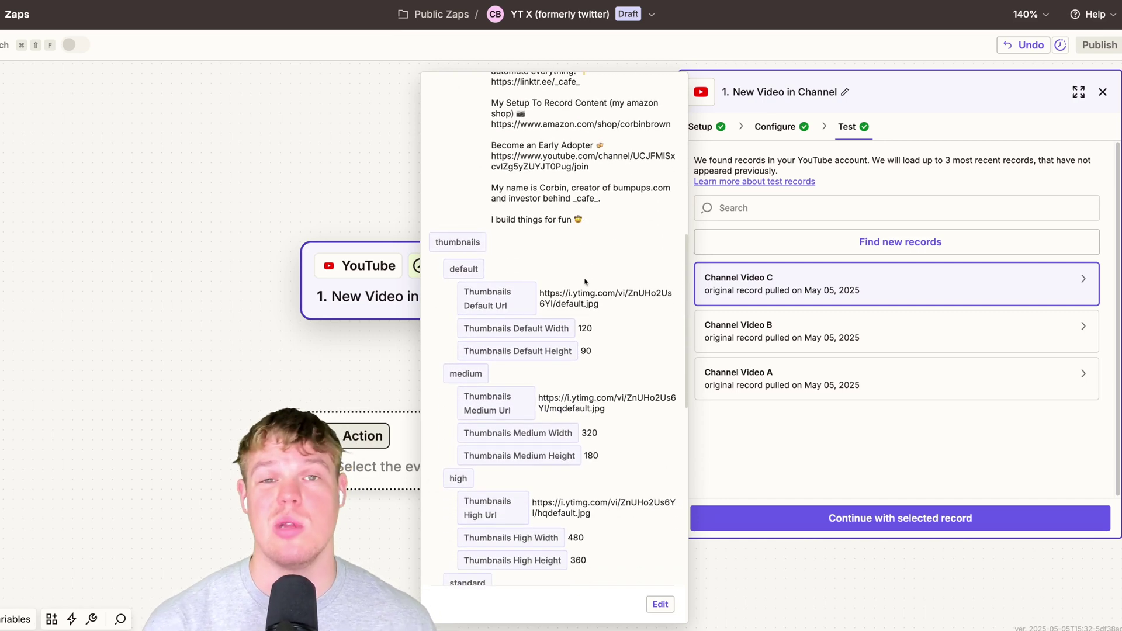
pyautogui.press('Escape')
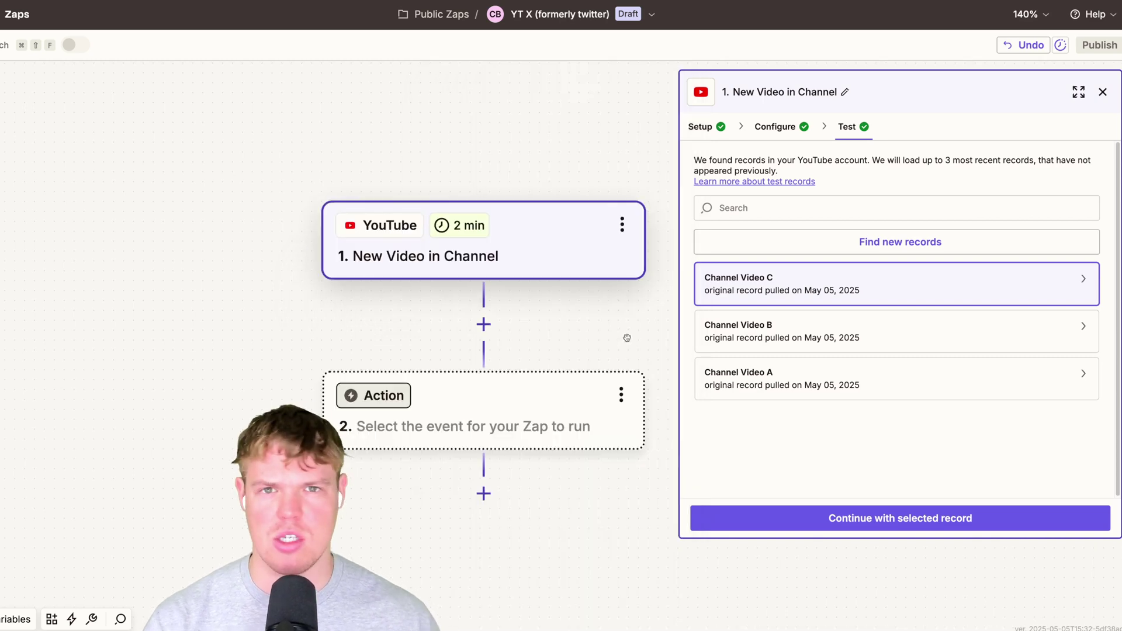
pyautogui.scroll(-2, 557, 283)
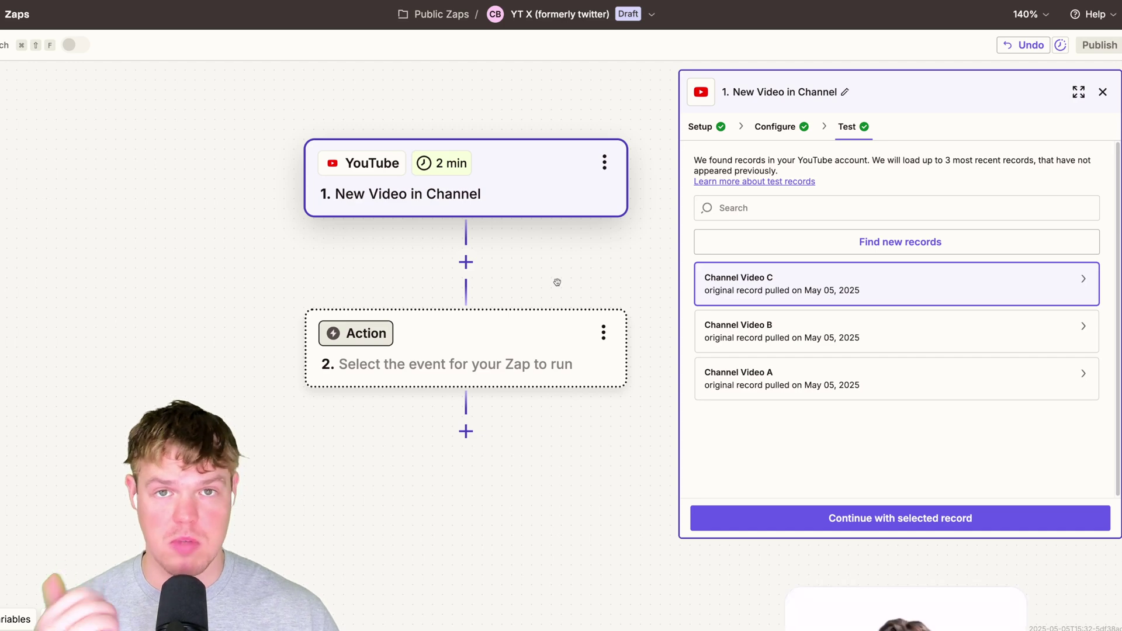
pyautogui.click(534, 349)
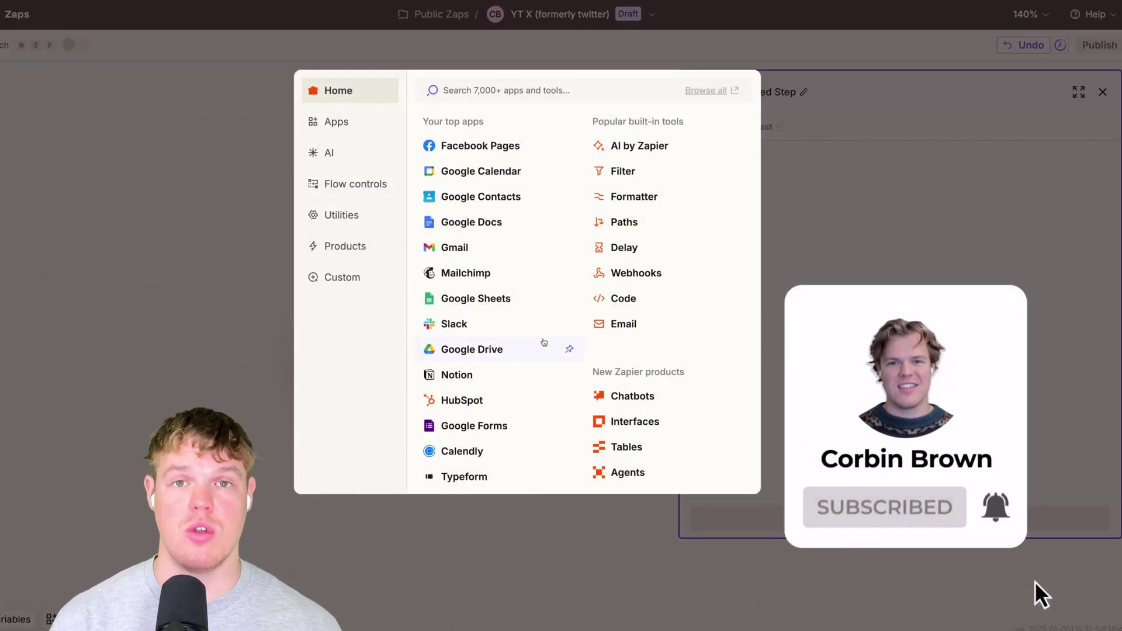
# Make step 2 the Bumpups Generate Timestamps action.
pyautogui.write('bump')
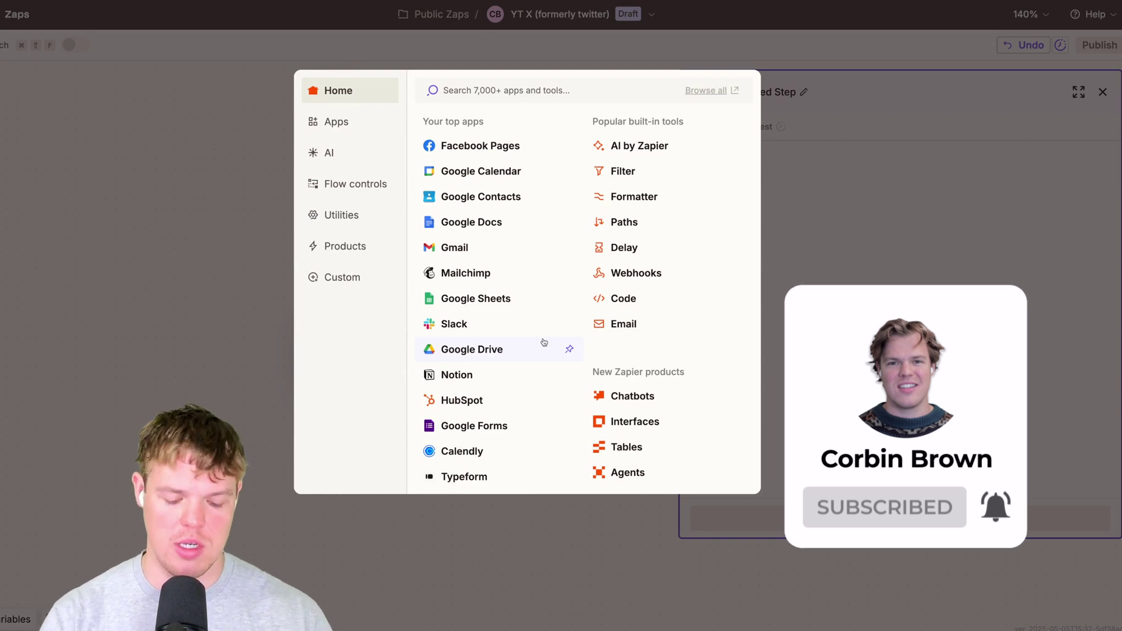
pyautogui.click(530, 199)
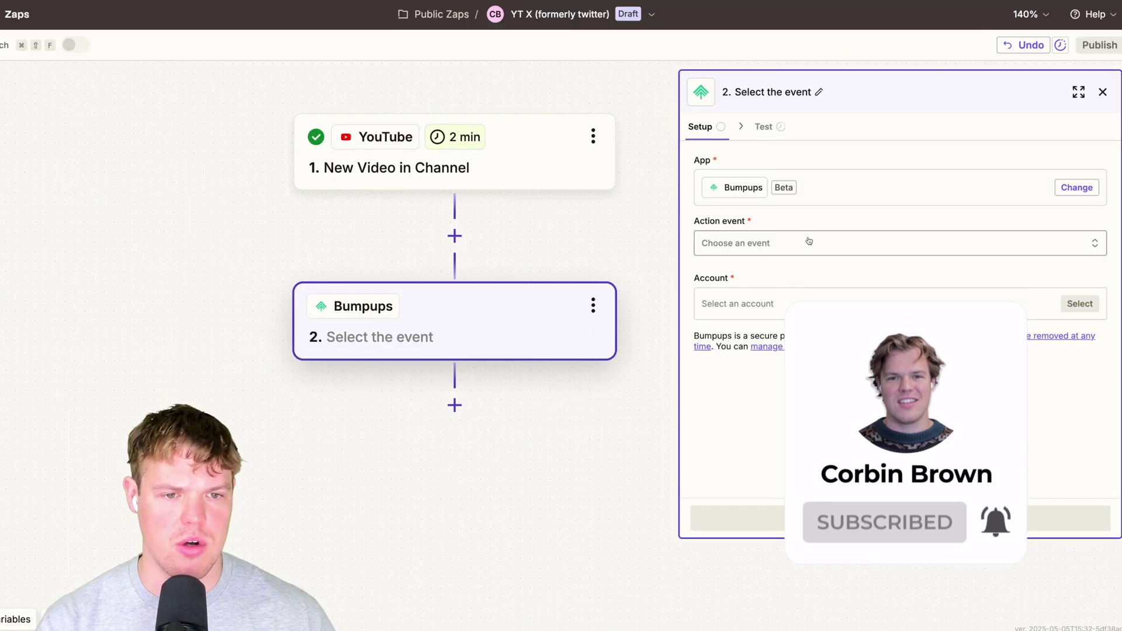
pyautogui.scroll(-3, 617, 335)
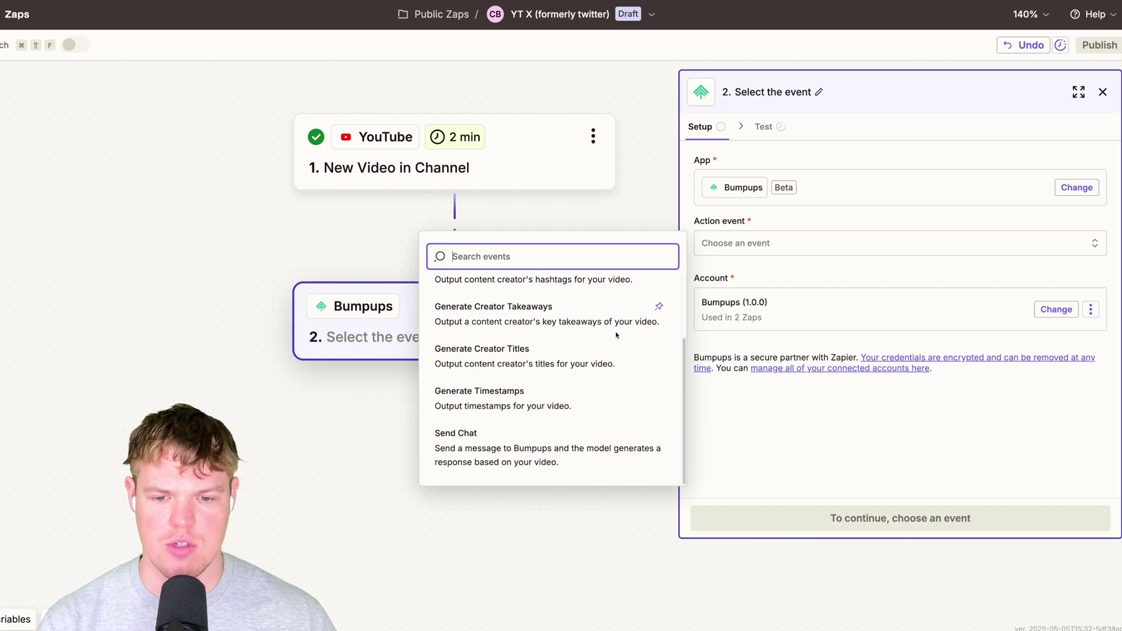
pyautogui.click(573, 392)
pyautogui.click(925, 528)
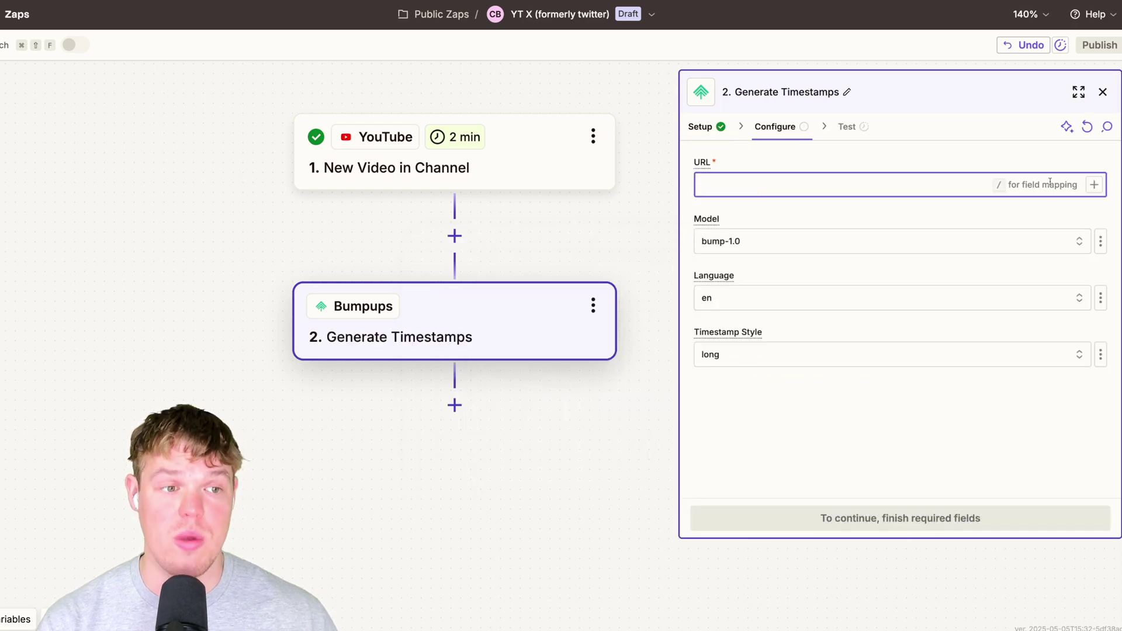
# Map the URL to the video's Embed URL and review model bump-1.0, language en, long style.
pyautogui.click(1095, 185)
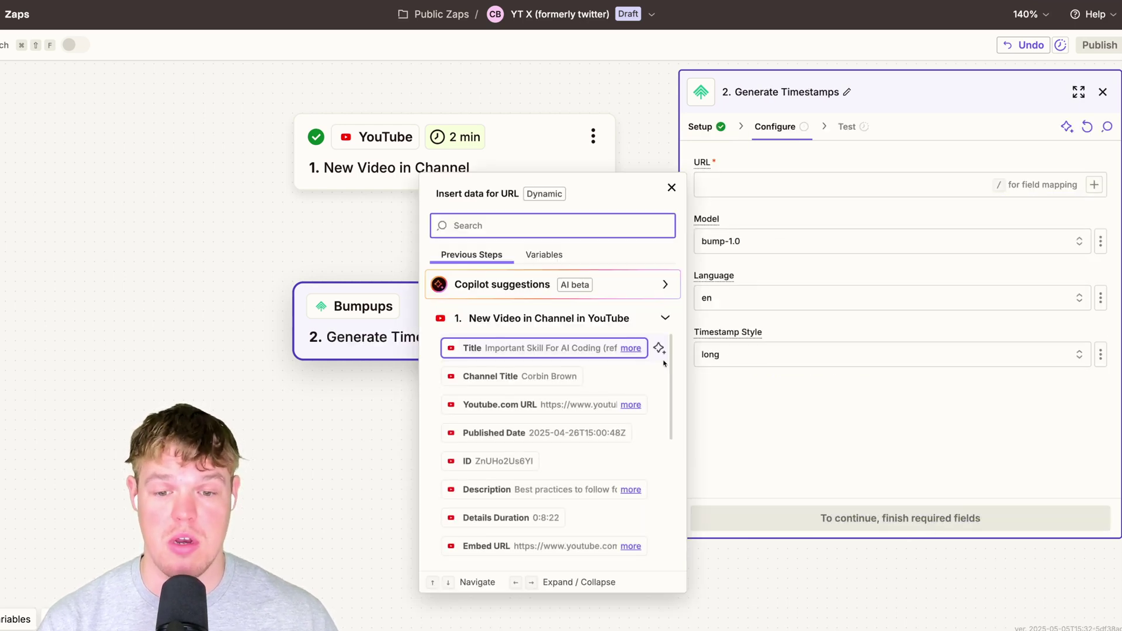
pyautogui.scroll(-2, 650, 368)
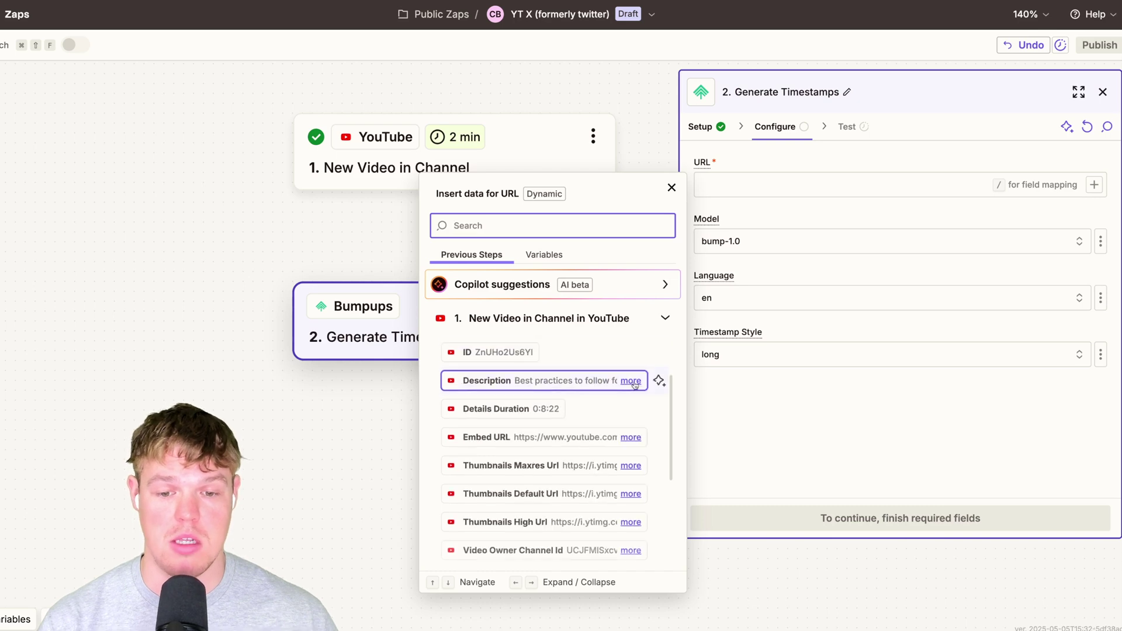
pyautogui.click(554, 441)
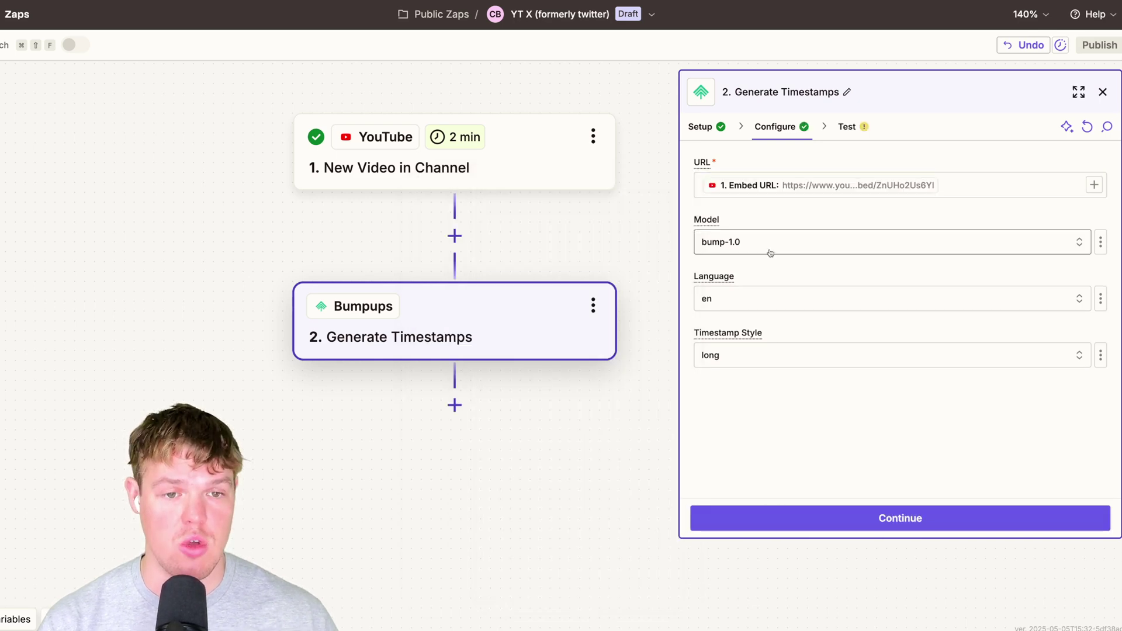
pyautogui.click(770, 251)
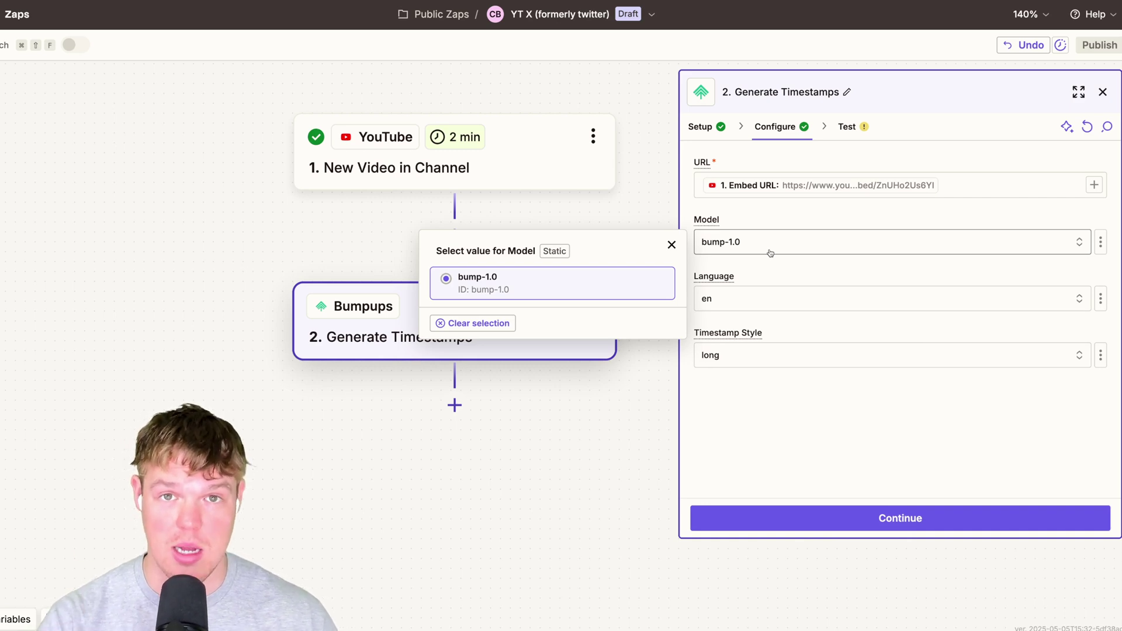
pyautogui.click(760, 305)
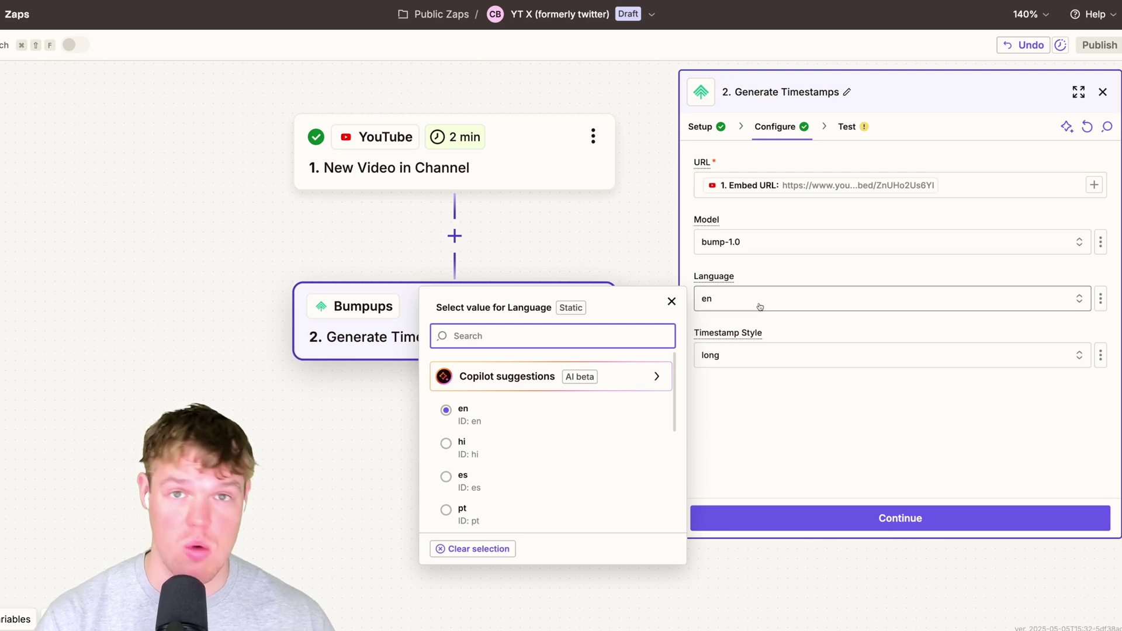
pyautogui.scroll(-1, 509, 460)
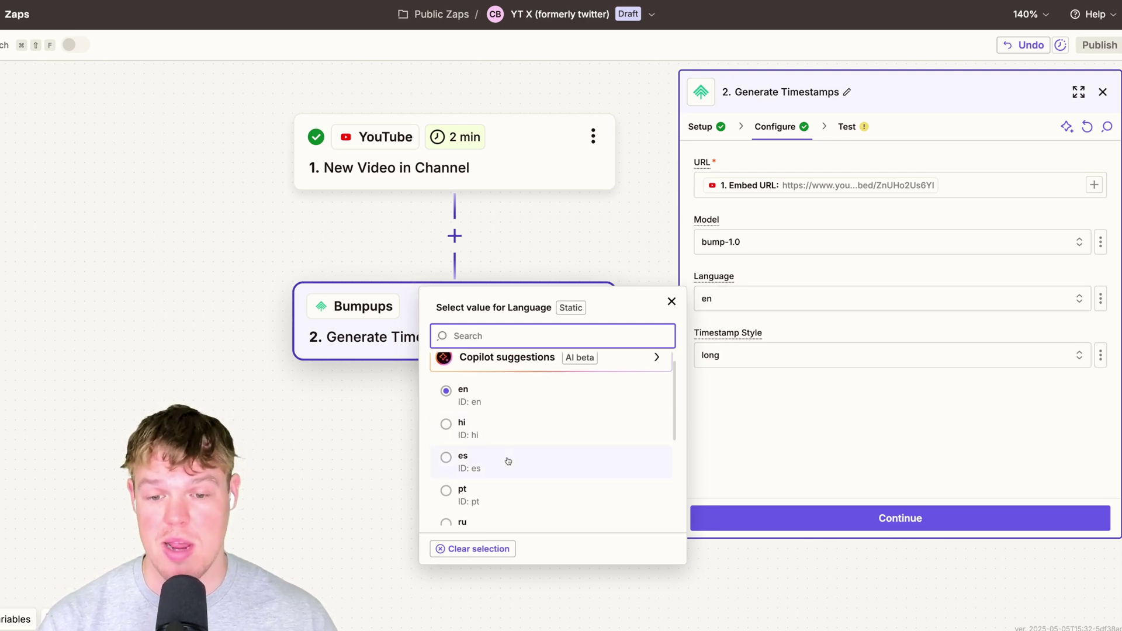
pyautogui.scroll(-2, 509, 461)
pyautogui.scroll(-1, 509, 472)
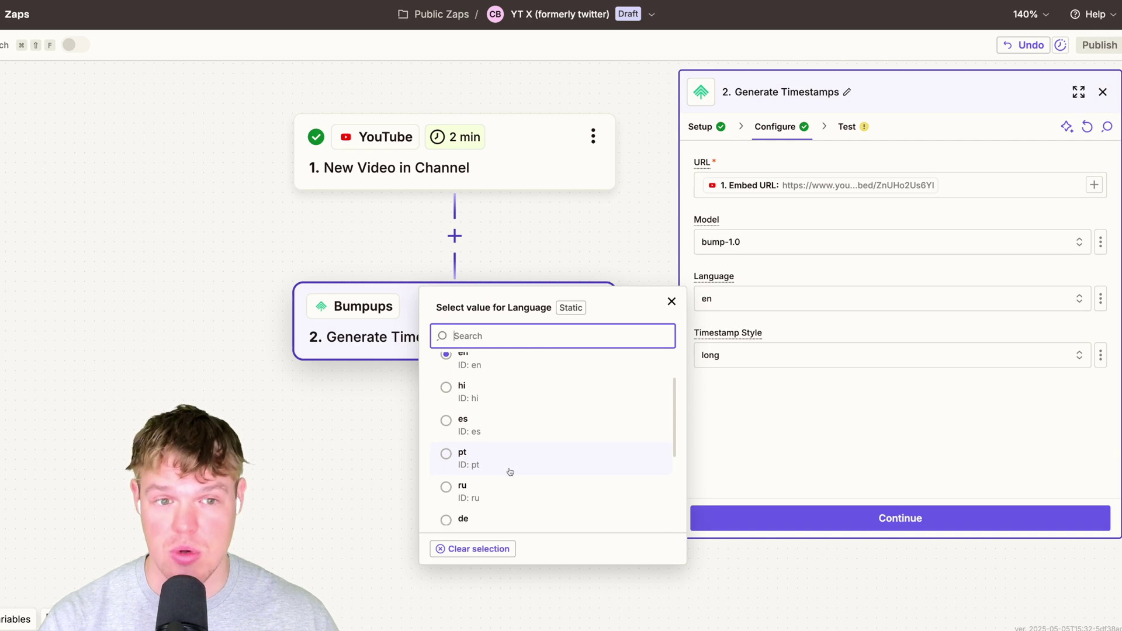
pyautogui.click(797, 406)
pyautogui.click(800, 359)
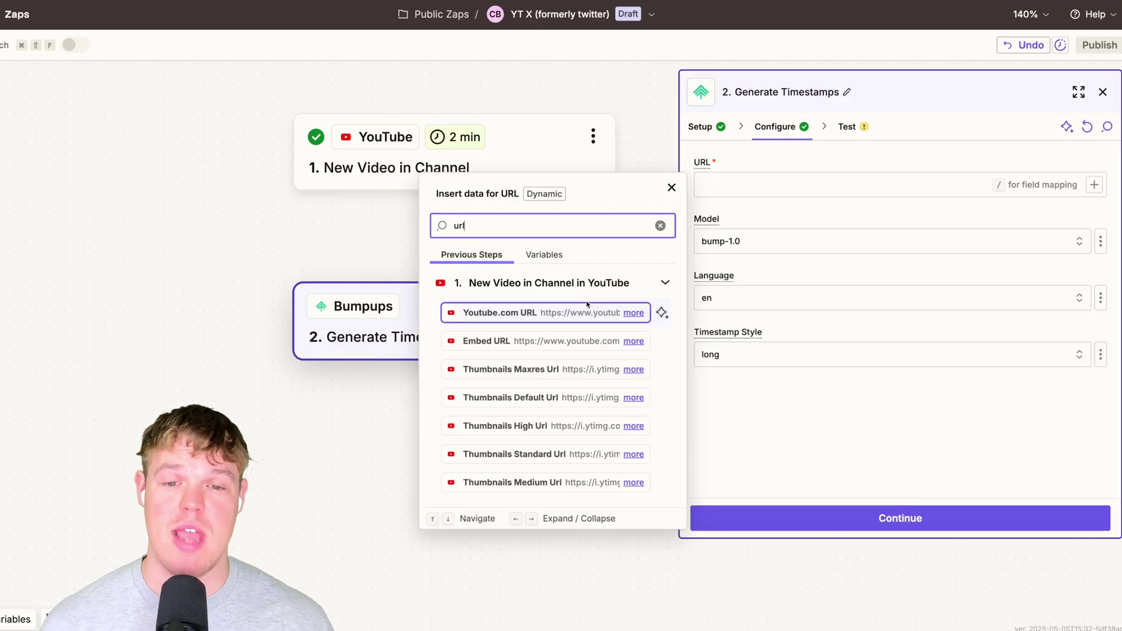
# Remap the URL to the Youtube.com URL and test the timestamps step.
pyautogui.click(584, 311)
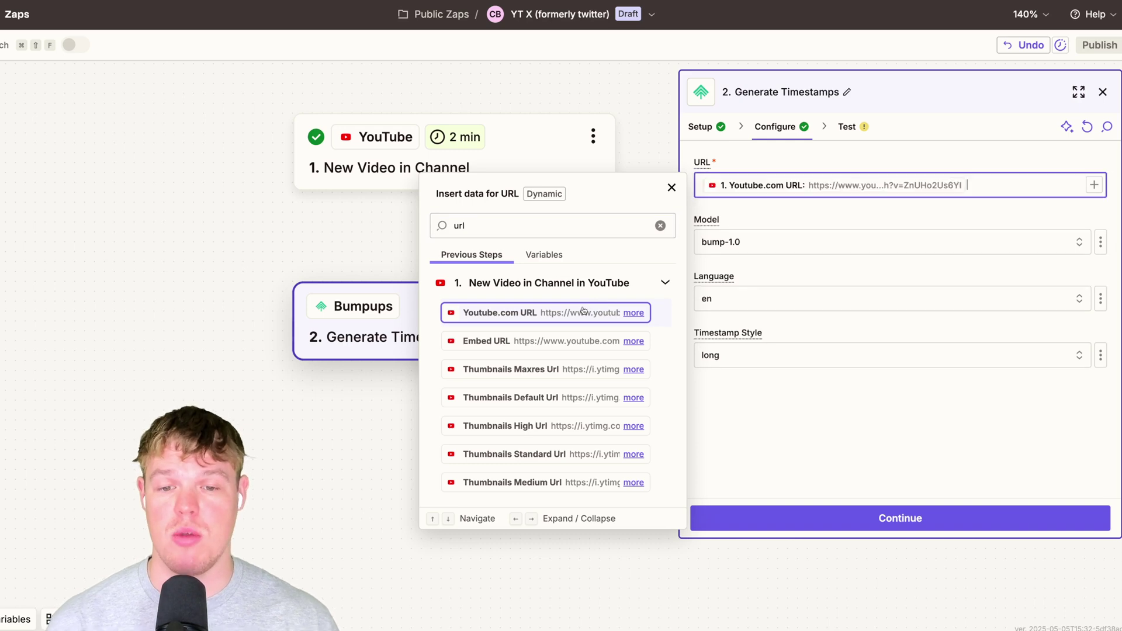
pyautogui.click(857, 223)
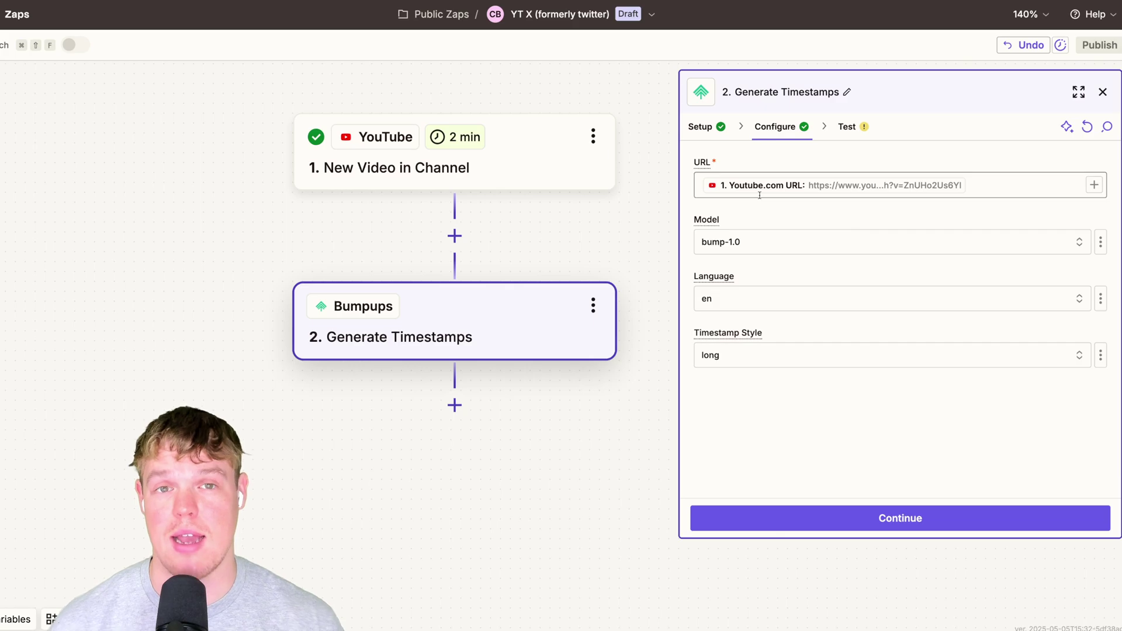
pyautogui.click(901, 518)
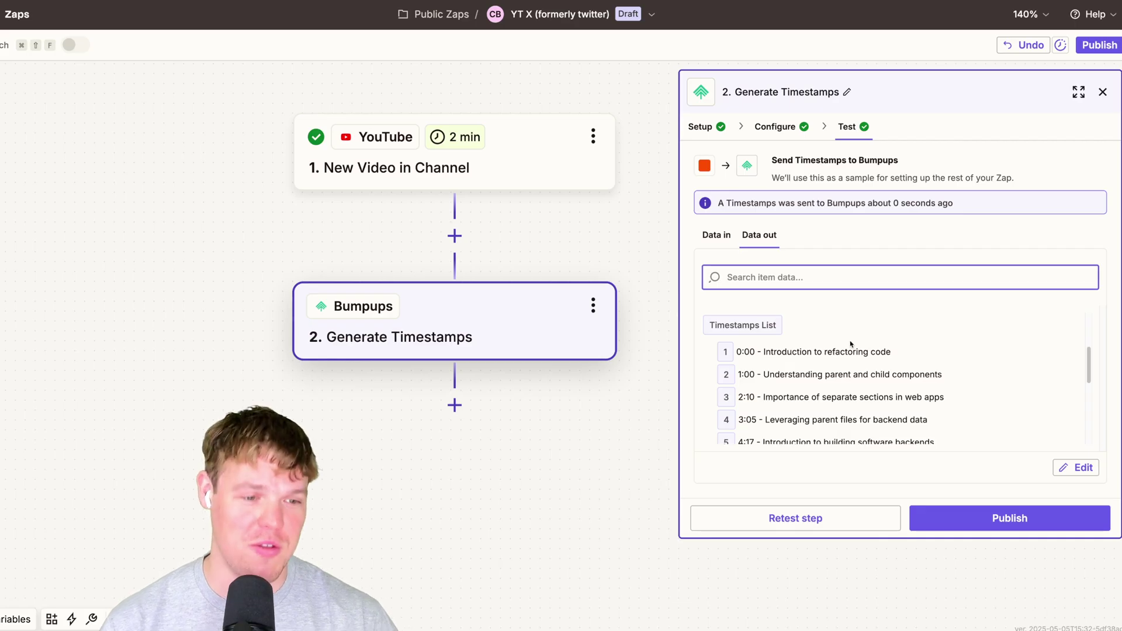
# Review the eight returned timestamps, from 0:00 to 7:39, in Data out.
pyautogui.scroll(1, 850, 344)
pyautogui.scroll(-5, 850, 344)
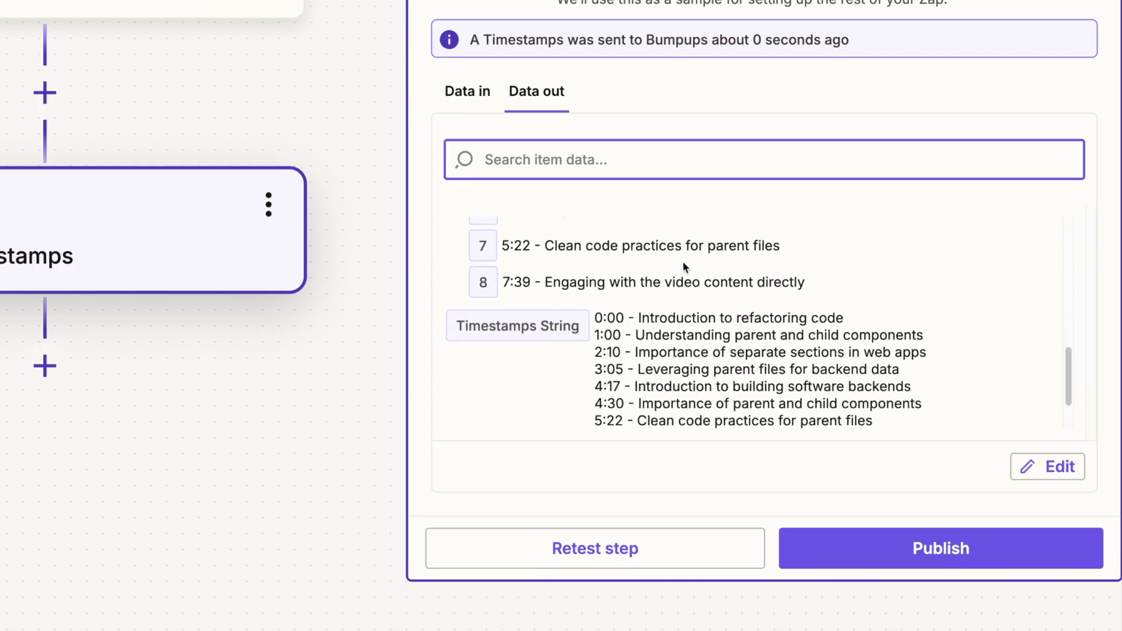
pyautogui.scroll(-2, 683, 261)
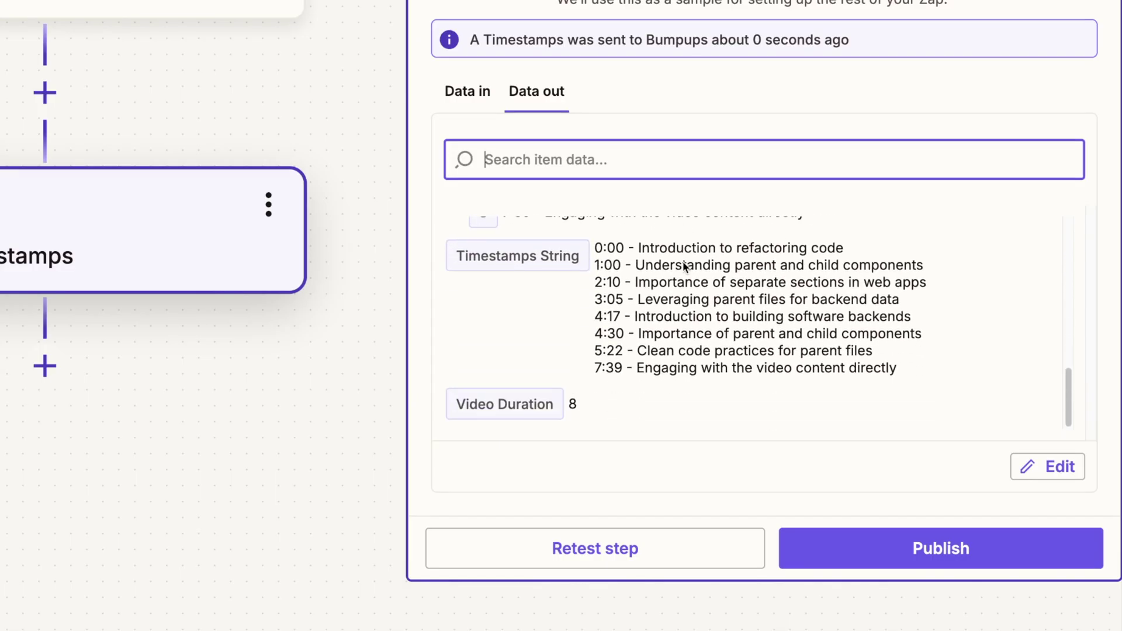
pyautogui.scroll(4, 683, 261)
pyautogui.scroll(3, 684, 265)
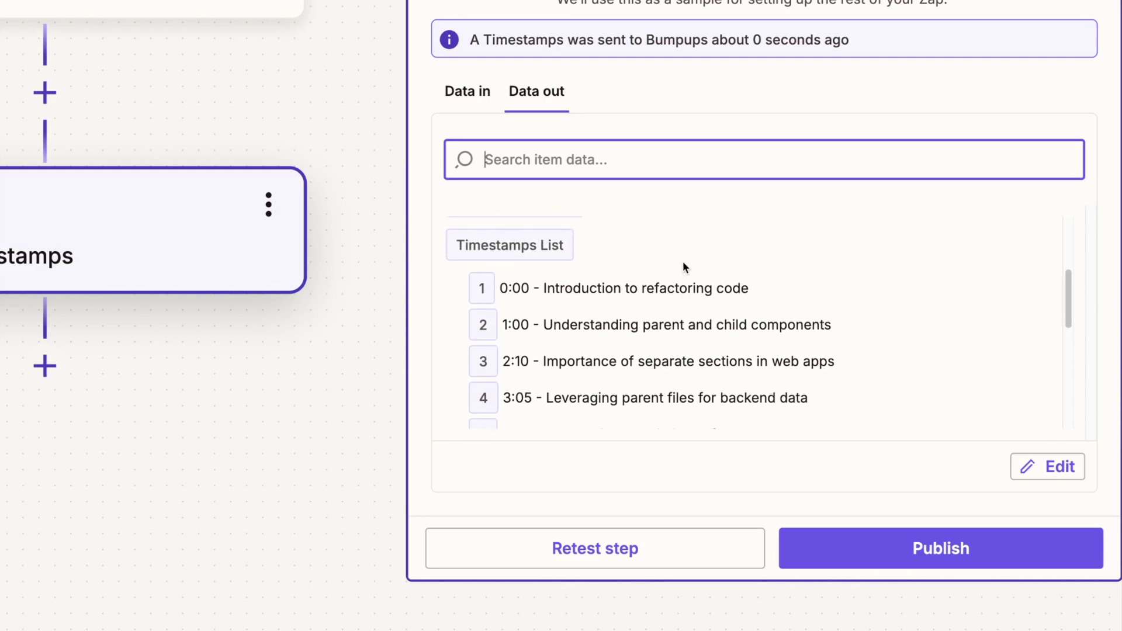
pyautogui.scroll(-5, 684, 264)
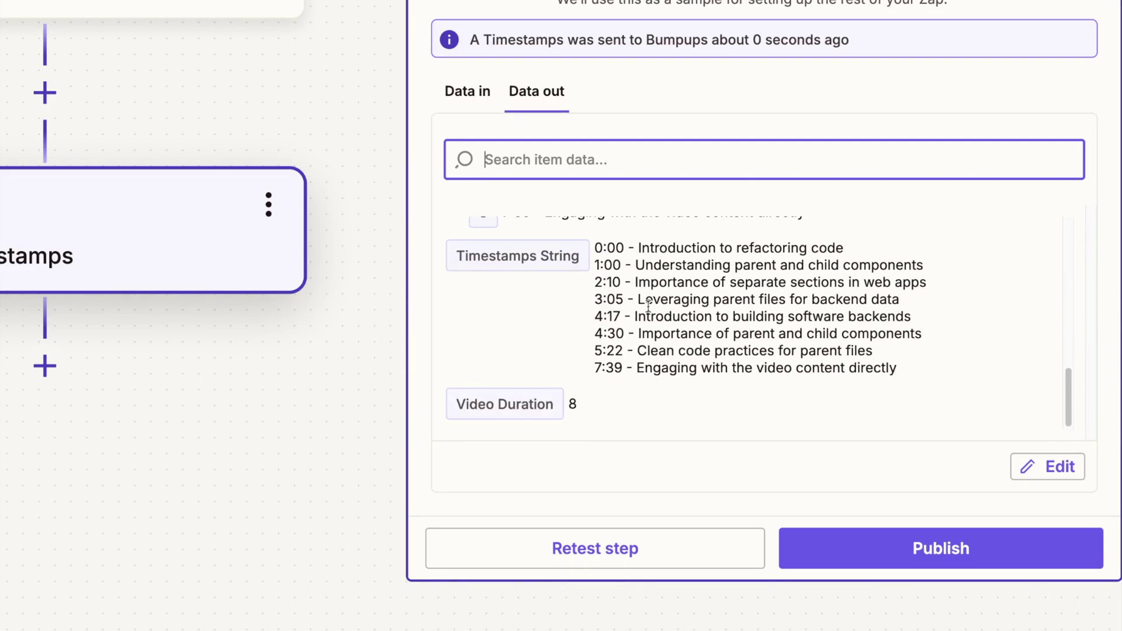
pyautogui.scroll(2, 684, 265)
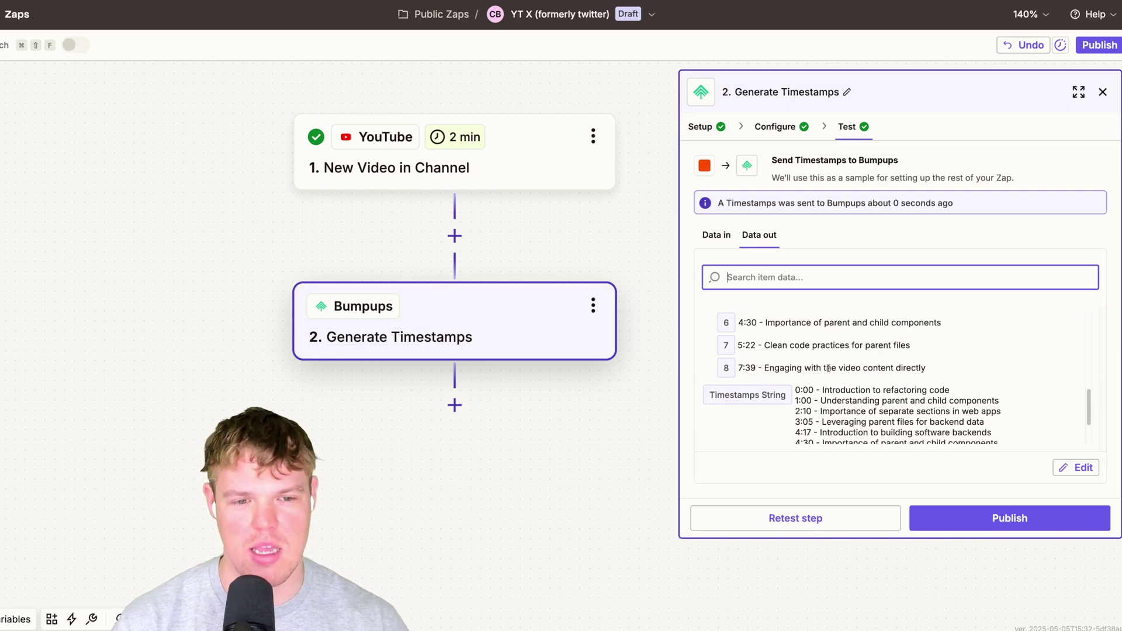
pyautogui.scroll(3, 828, 368)
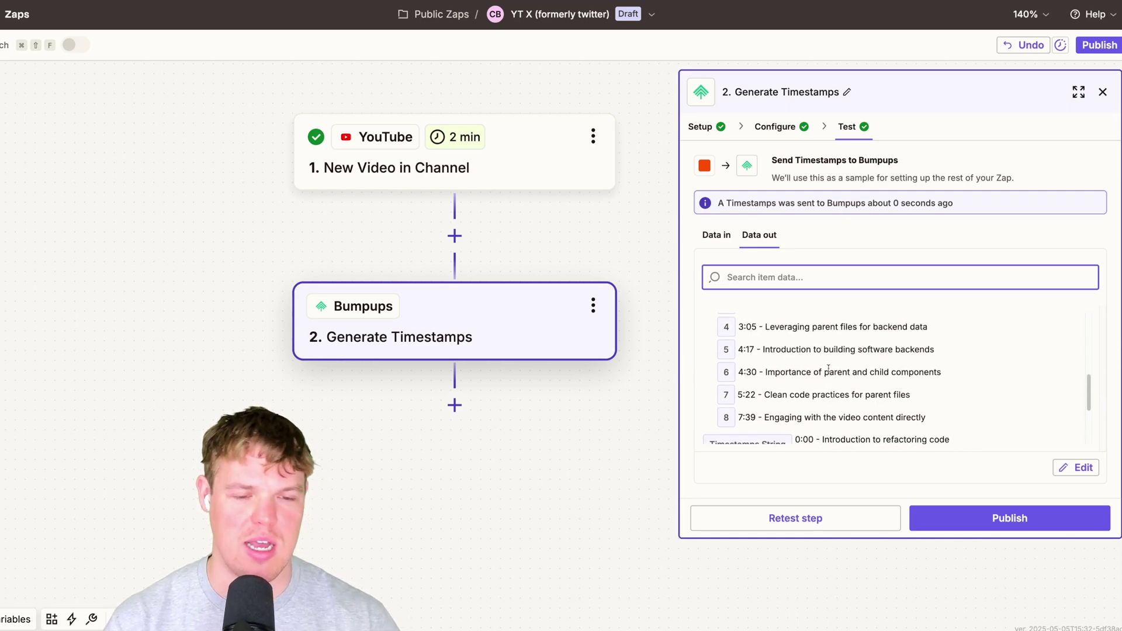
pyautogui.moveTo(936, 353); pyautogui.dragTo(764, 356)
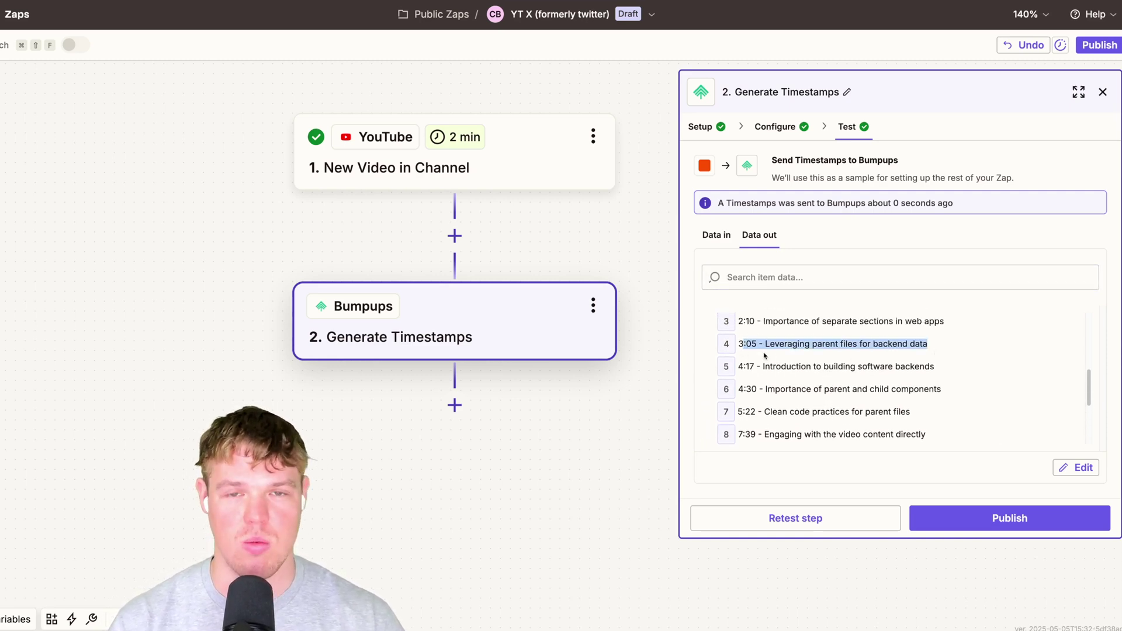
pyautogui.hscroll(-1, 484, 399)
# Add step 3 as a Bumpups Send Chat action.
pyautogui.click(482, 386)
pyautogui.write('bump')
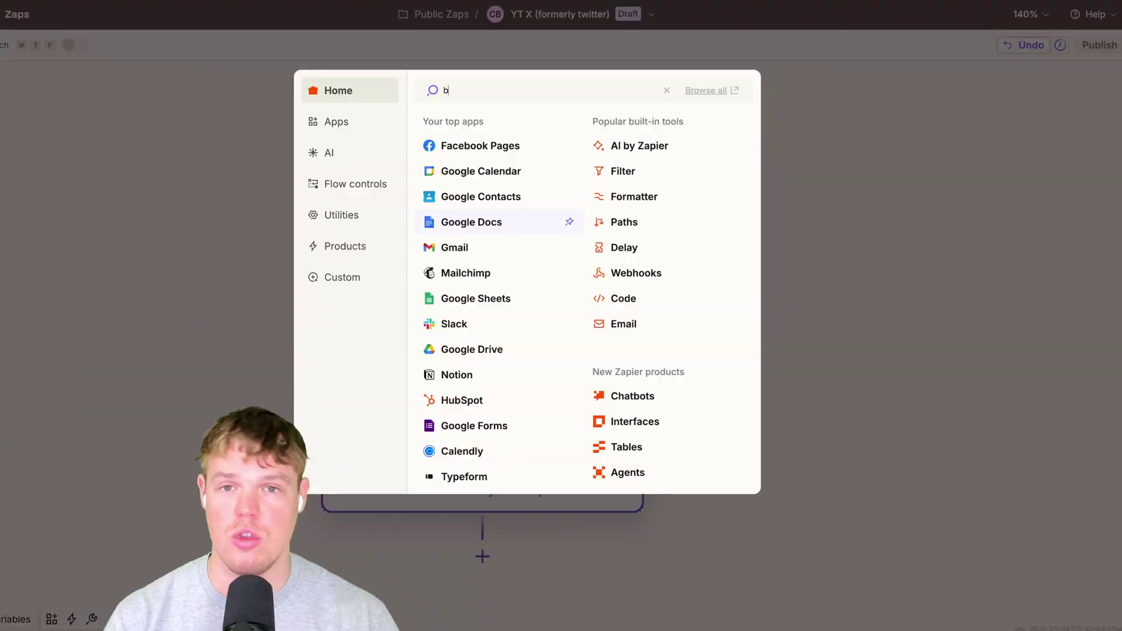
pyautogui.press('Return')
pyautogui.click(898, 248)
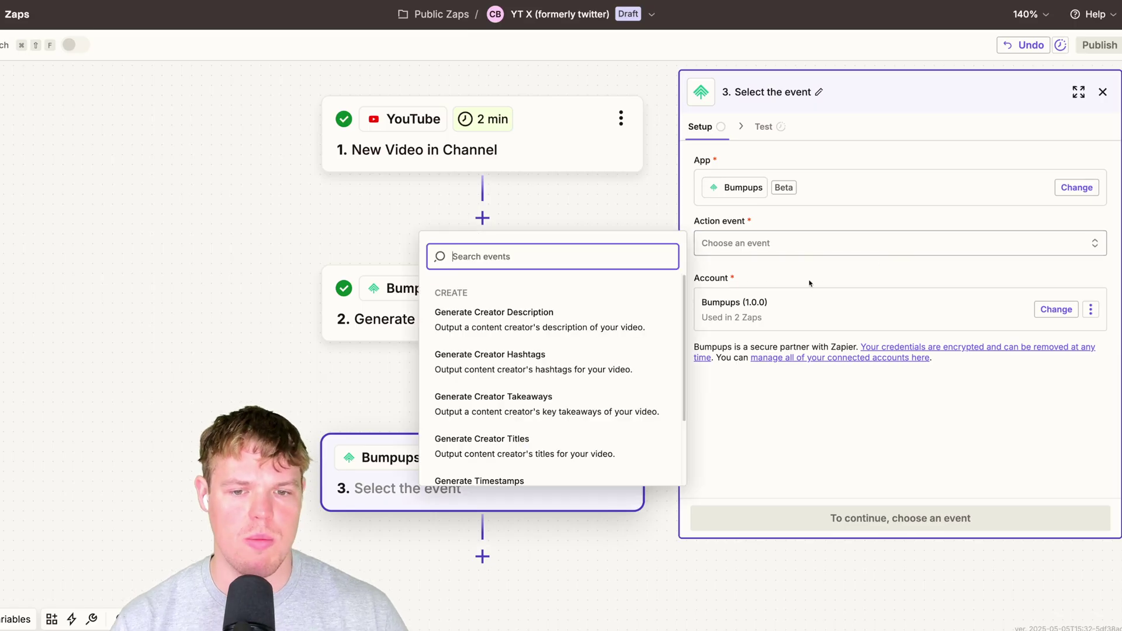
pyautogui.scroll(-3, 594, 451)
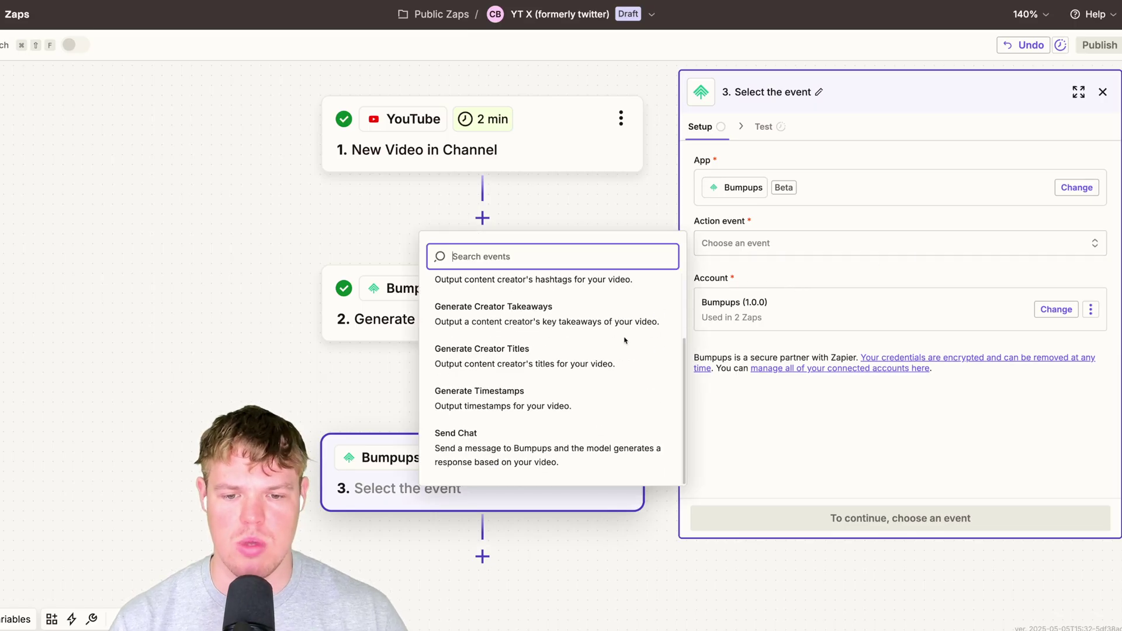
pyautogui.click(594, 451)
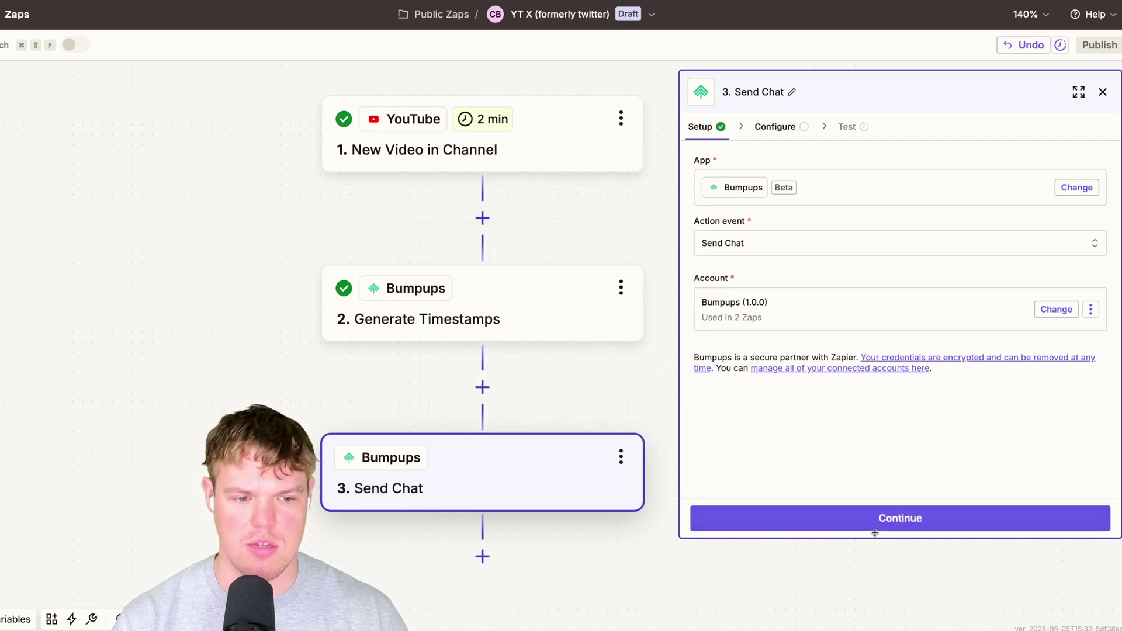
pyautogui.click(878, 529)
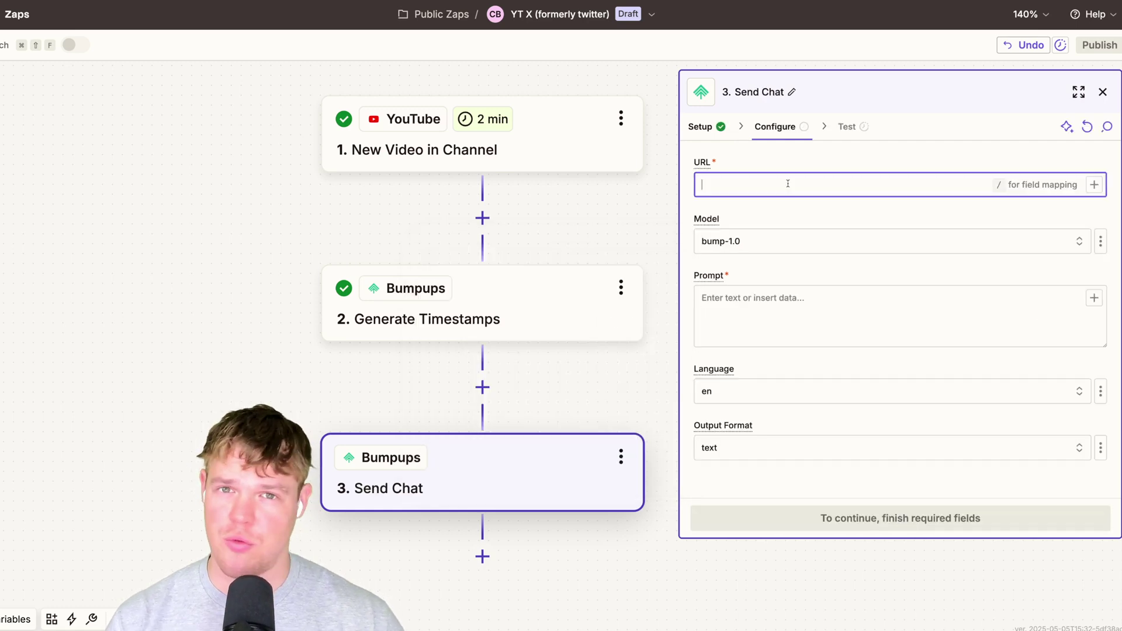
# Map the Youtube.com URL into URL and paste the two-sentence tweet prompt using the video Title.
pyautogui.click(1095, 185)
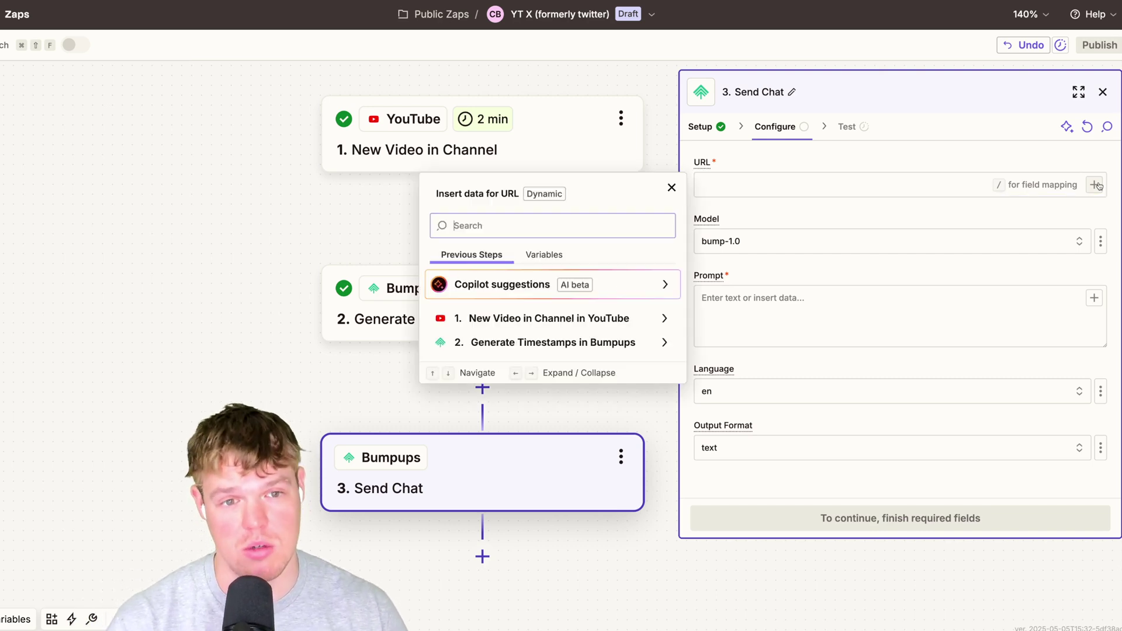
pyautogui.click(584, 318)
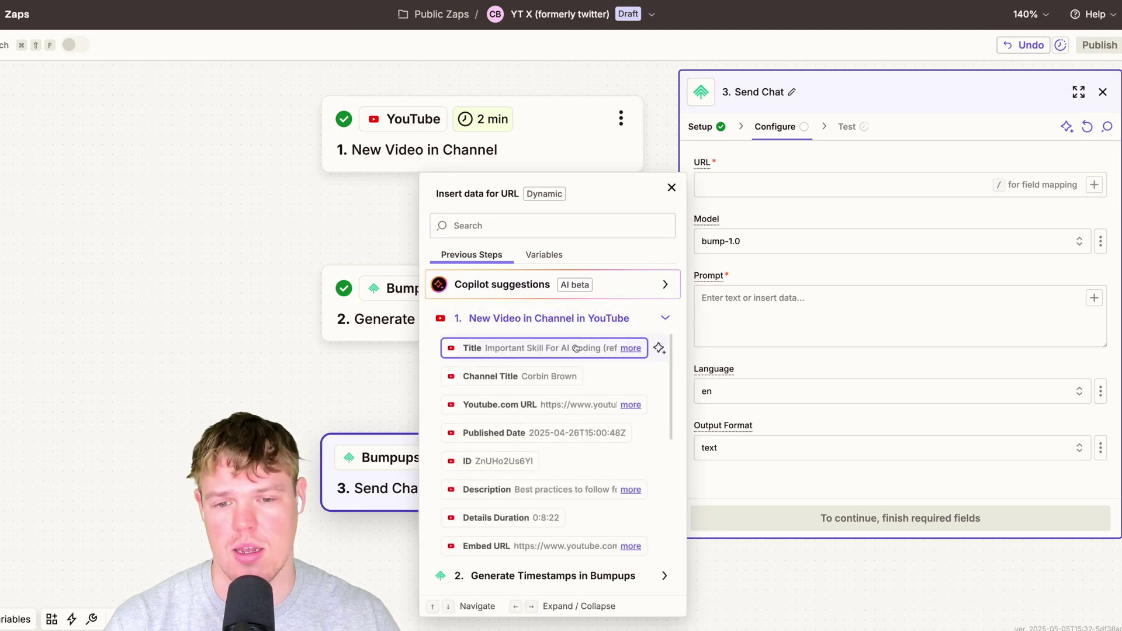
pyautogui.click(579, 401)
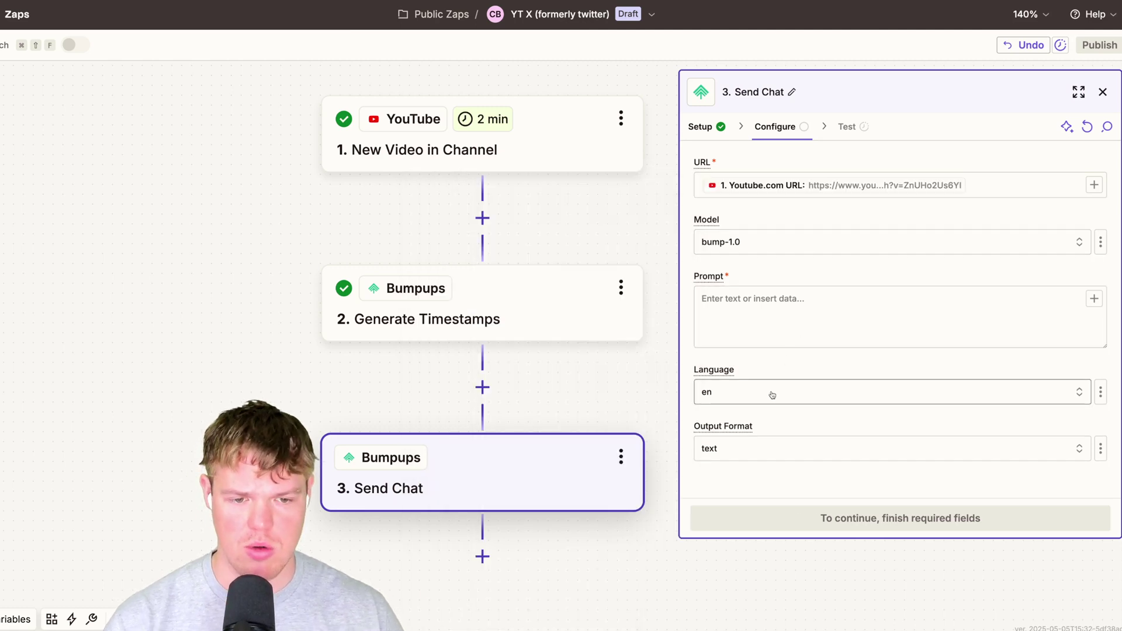
pyautogui.click(777, 321)
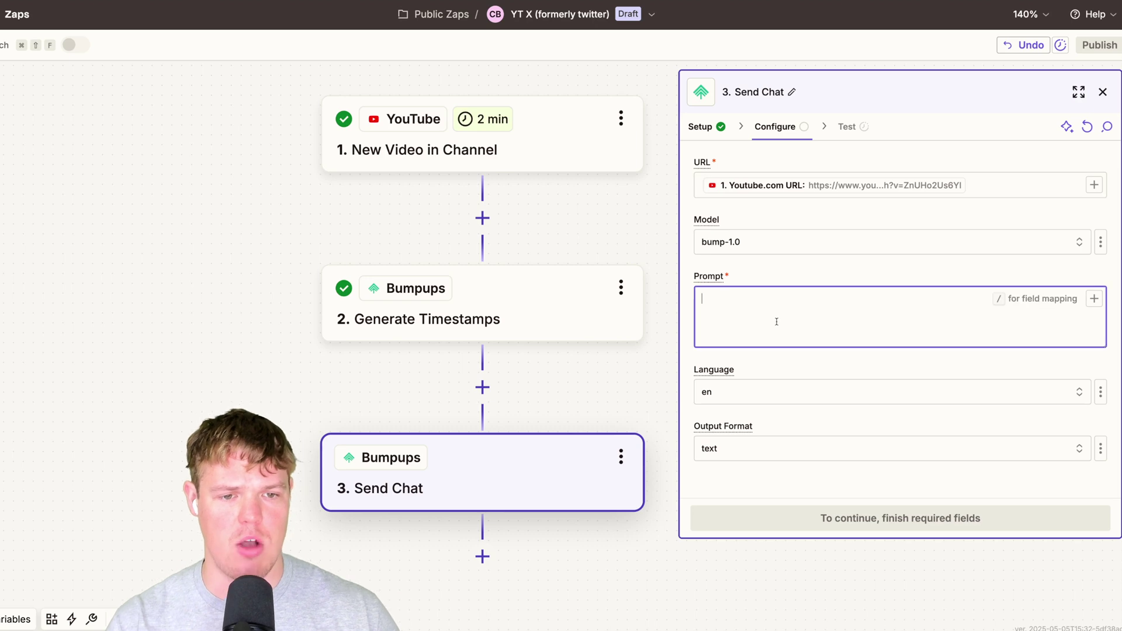
pyautogui.write('Context: This is a new video on my channel titled: ( 1. Title: Important Skill...factoring code) )  Based on what you see in the video generate a good tweet that will engage the user to watch the video.  Format: Max of 2 sentences, just the tweet not text before or after')
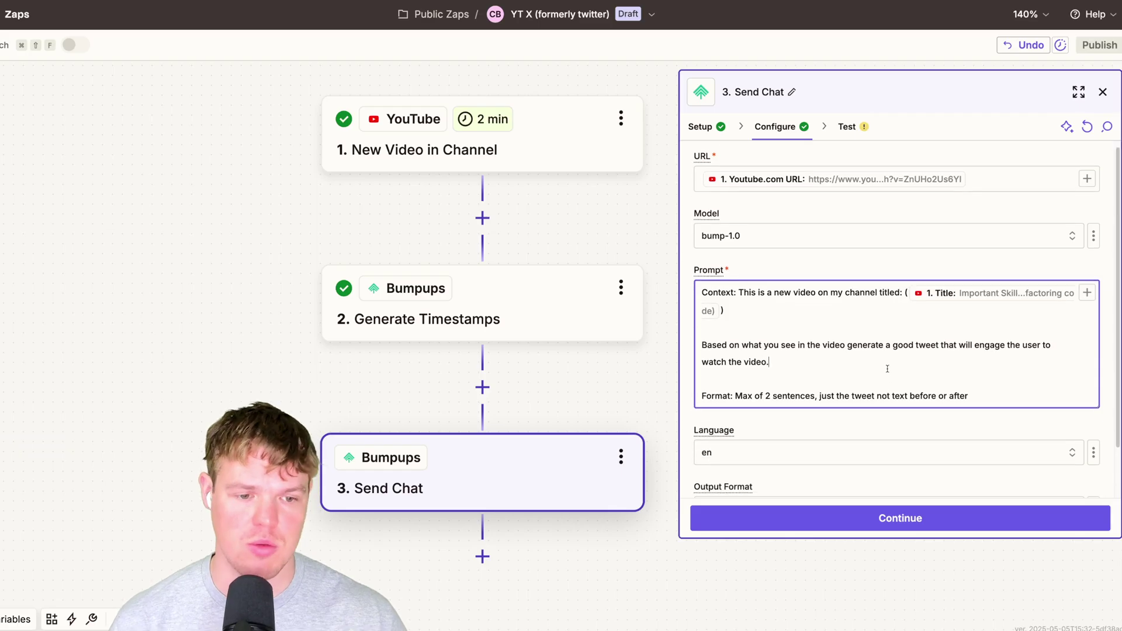
pyautogui.scroll(-2, 770, 373)
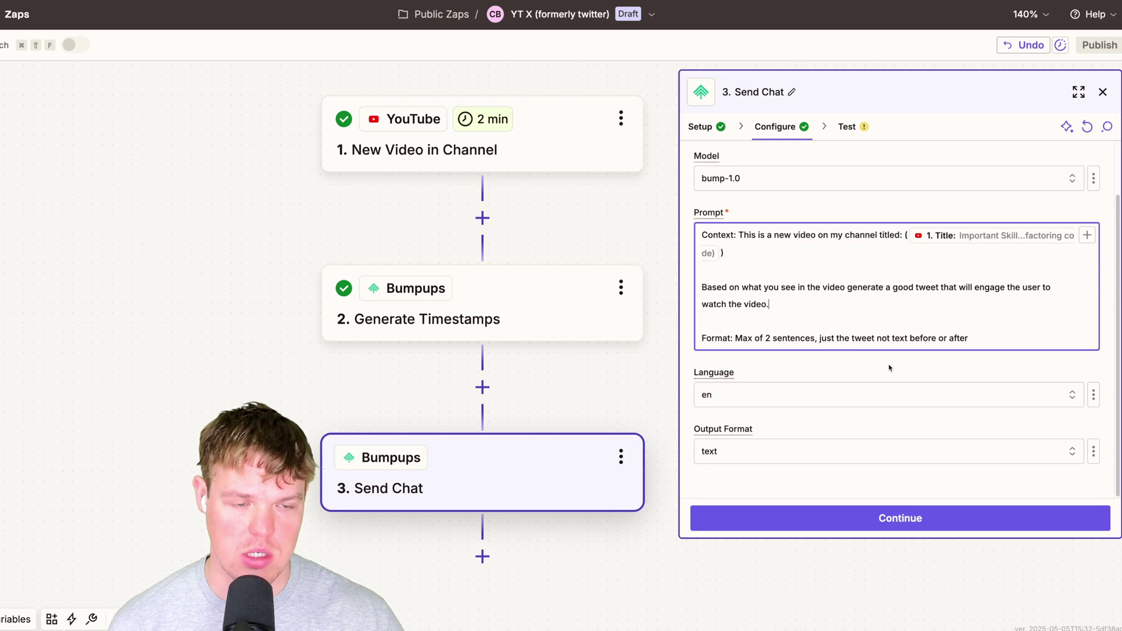
# Test the Send Chat step and review the generated tweet about refactoring huge React files.
pyautogui.click(909, 516)
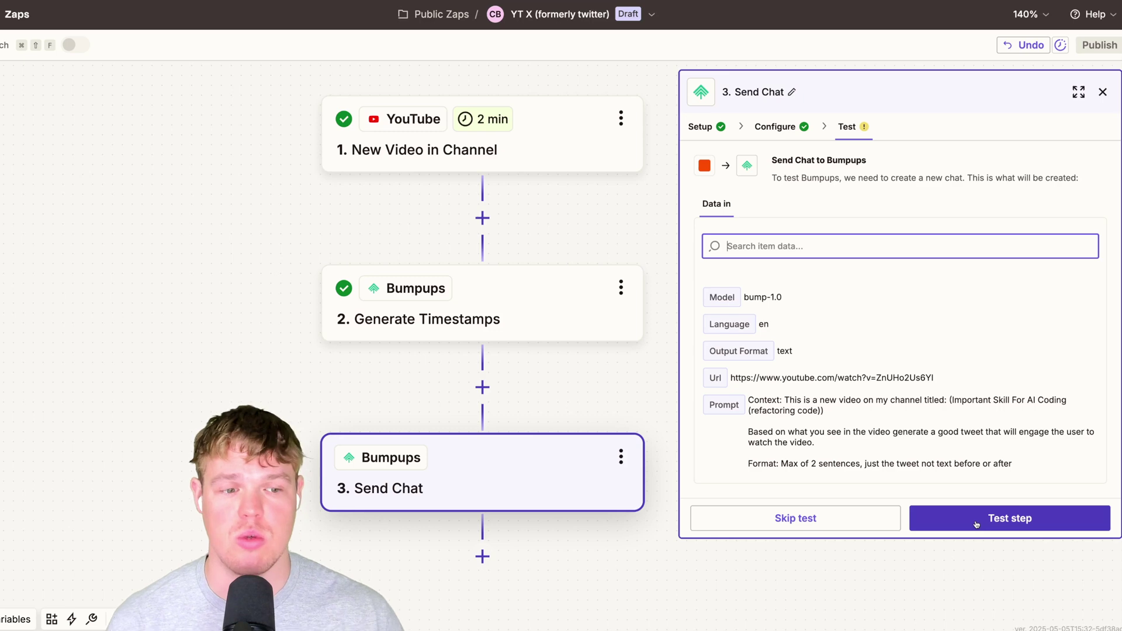
pyautogui.click(981, 524)
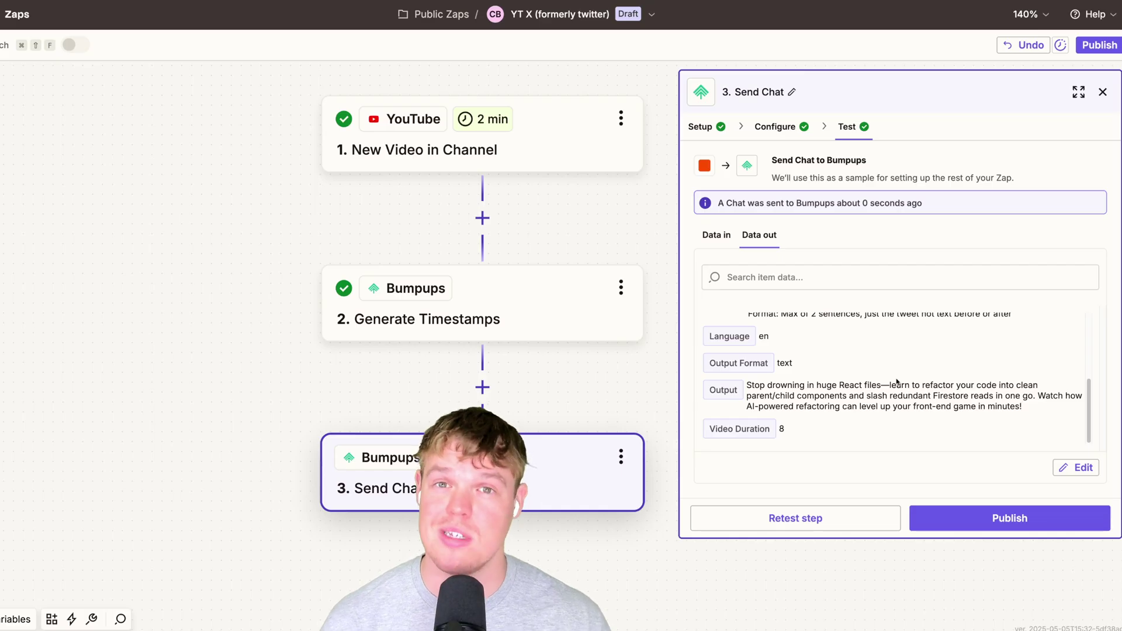
pyautogui.doubleClick(942, 397)
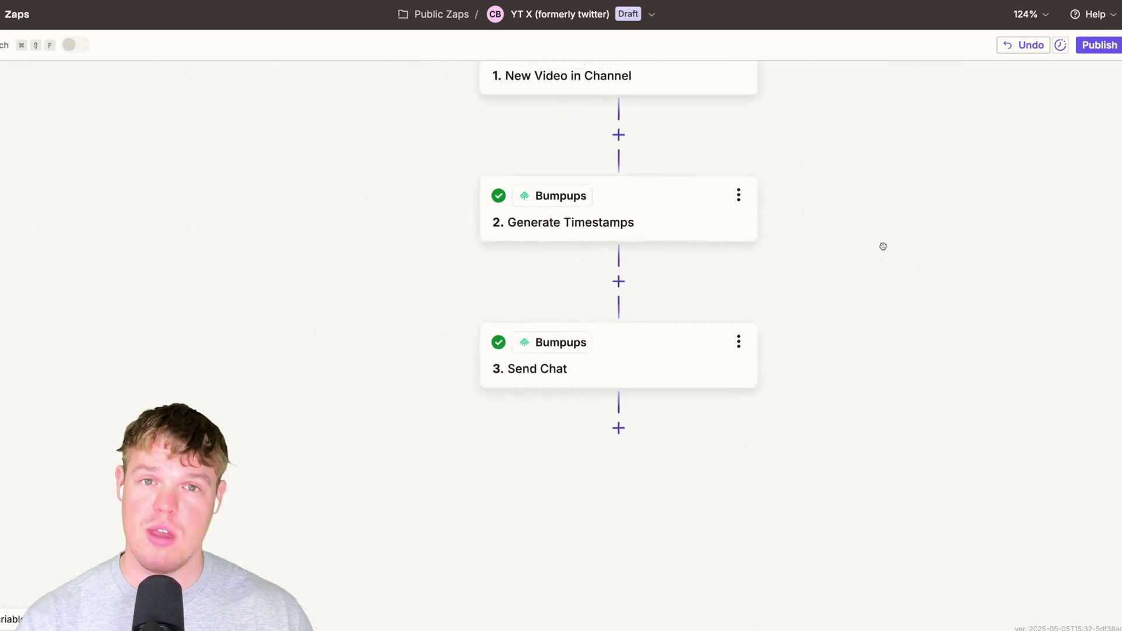
# Add step 4 as a Buffer Add to Queue action.
pyautogui.scroll(-2, 865, 239)
pyautogui.click(602, 400)
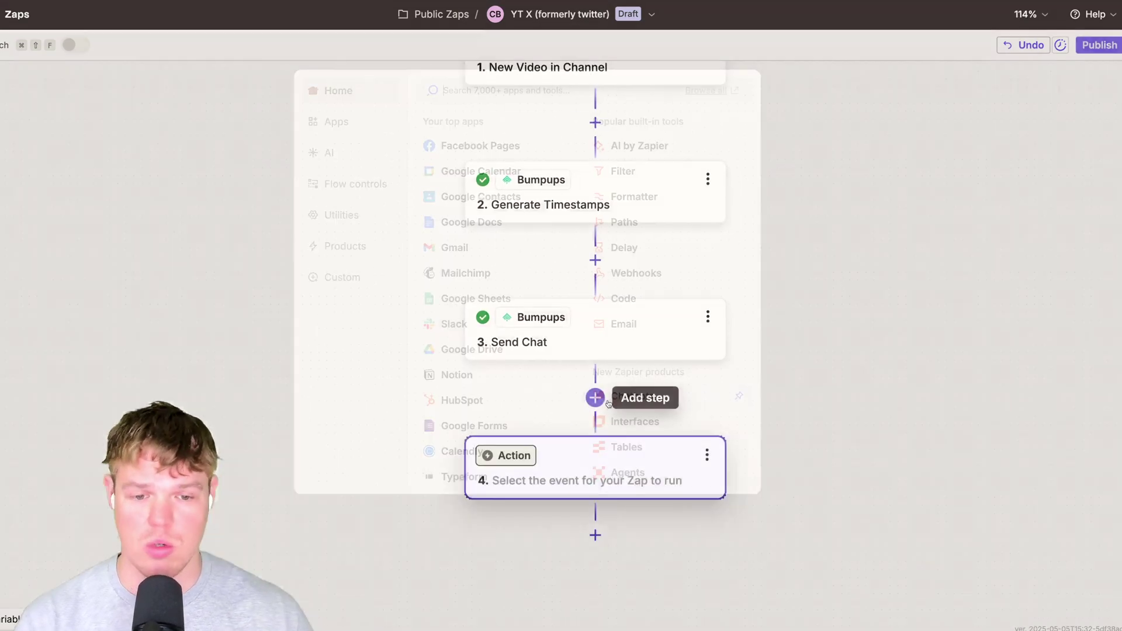
pyautogui.write('buffer')
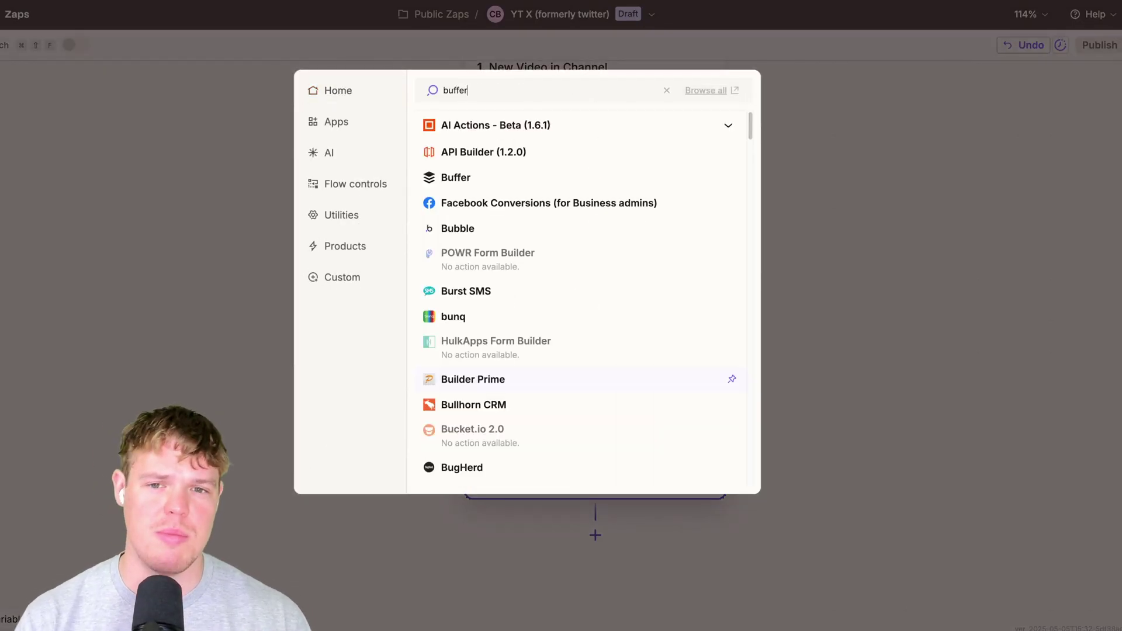
pyautogui.click(546, 132)
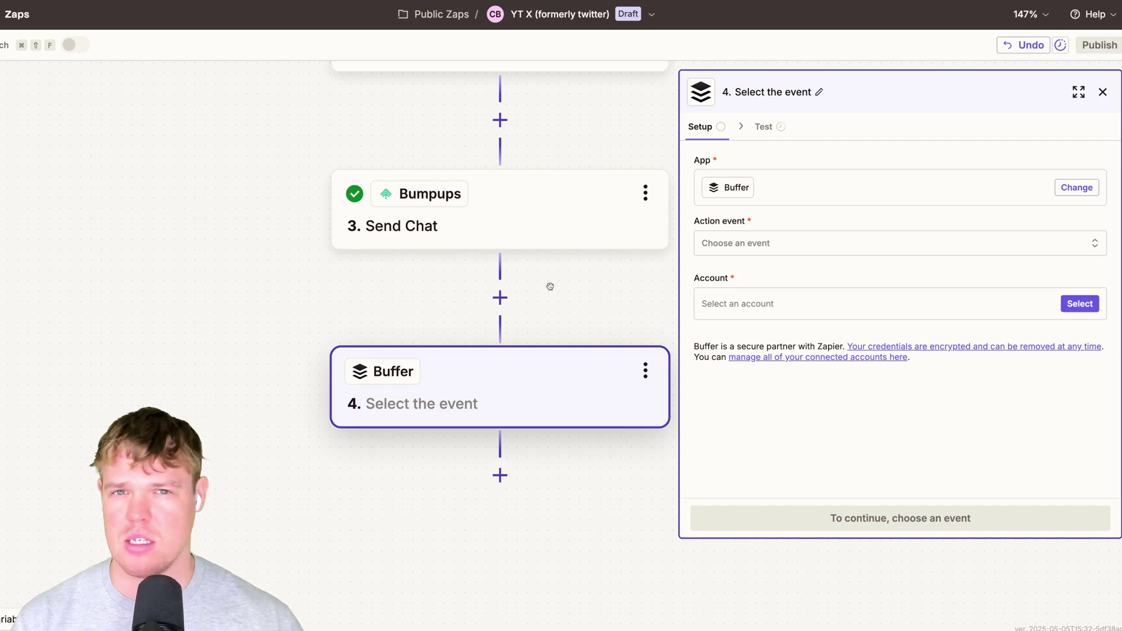
pyautogui.click(775, 251)
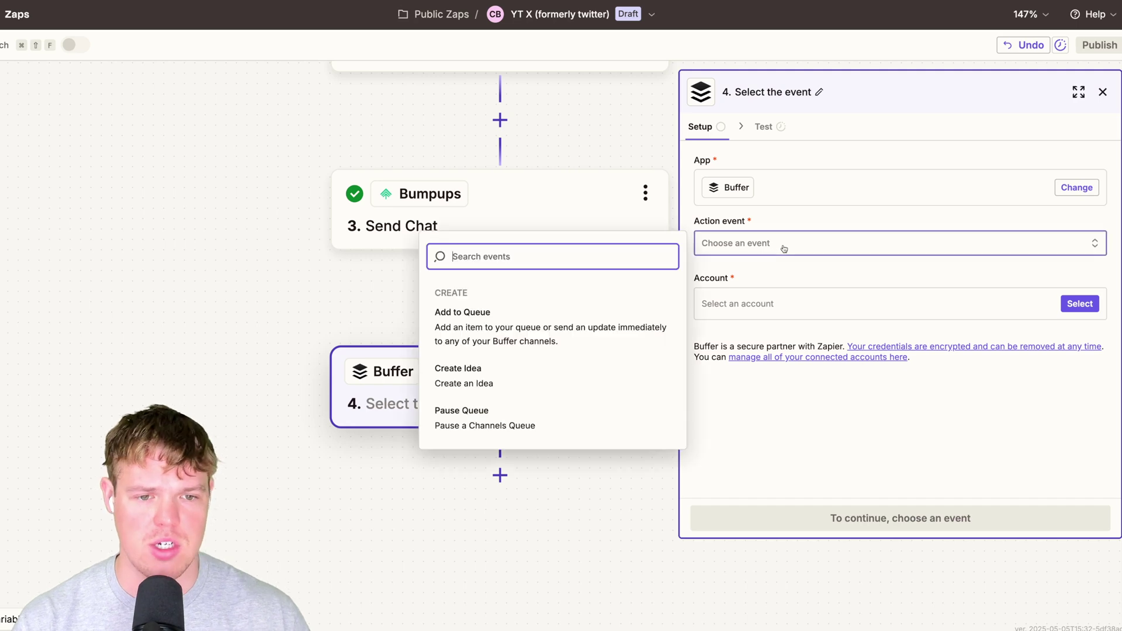
pyautogui.click(574, 342)
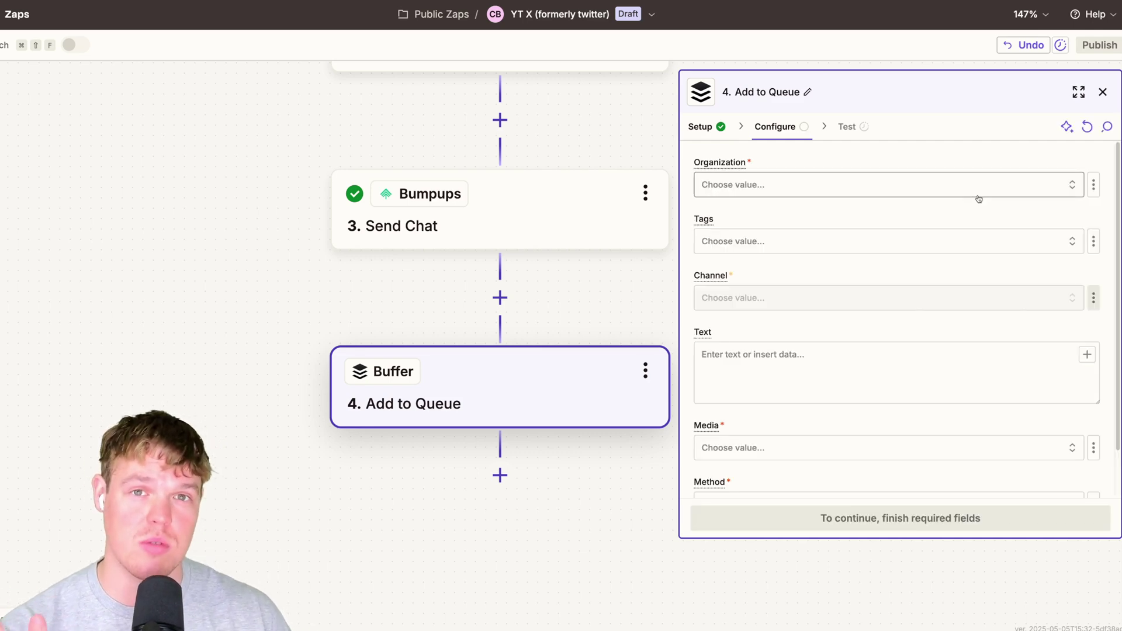
# Start the Buffer post Text with the Send Chat Output followed by a 'Watch video:' line.
pyautogui.scroll(-1, 794, 307)
pyautogui.click(795, 307)
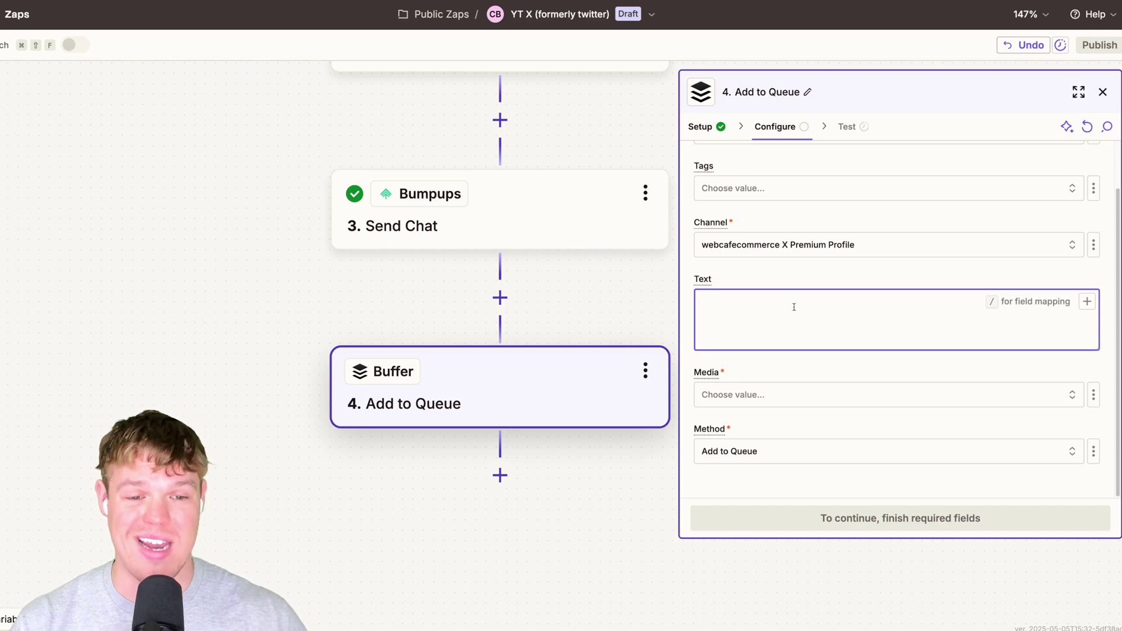
pyautogui.click(1086, 301)
pyautogui.click(614, 483)
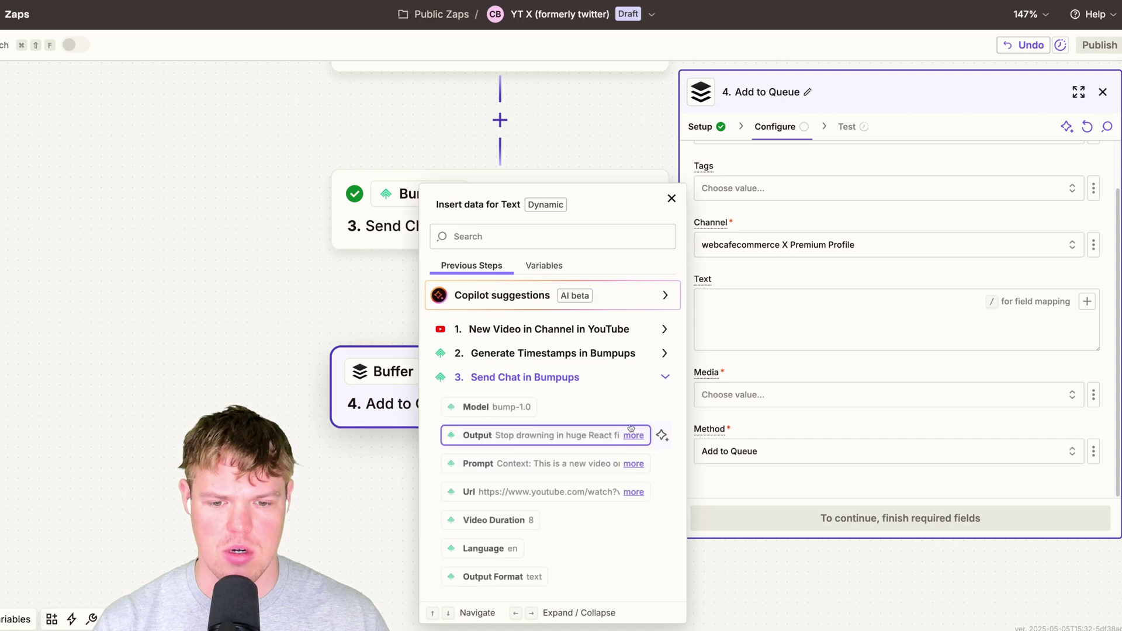
pyautogui.click(467, 434)
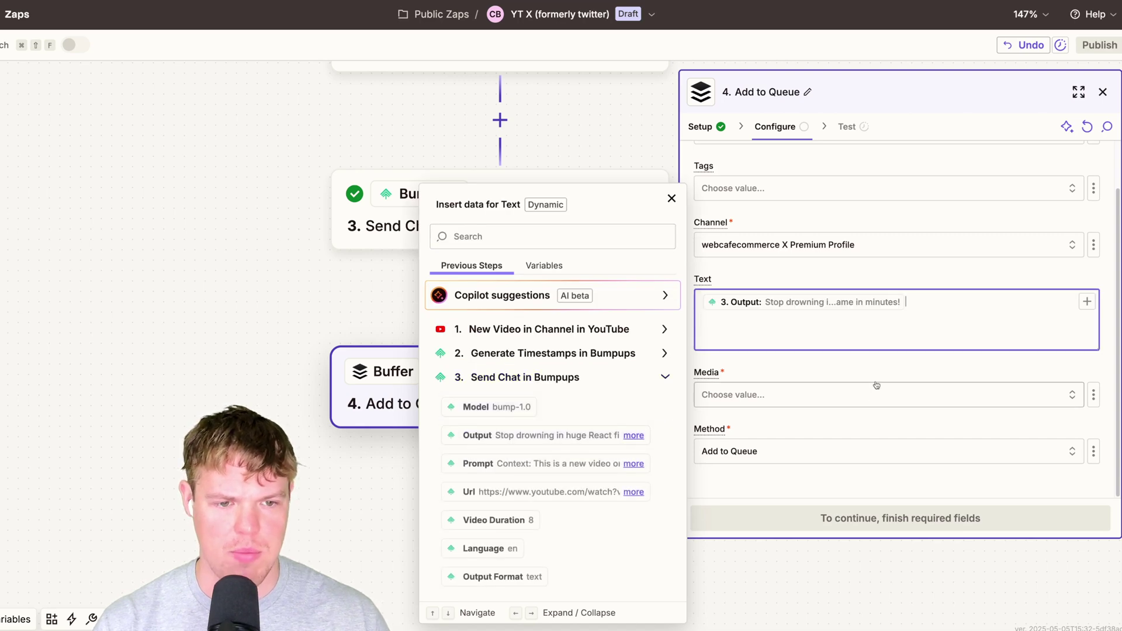
pyautogui.click(919, 307)
pyautogui.press('Return')
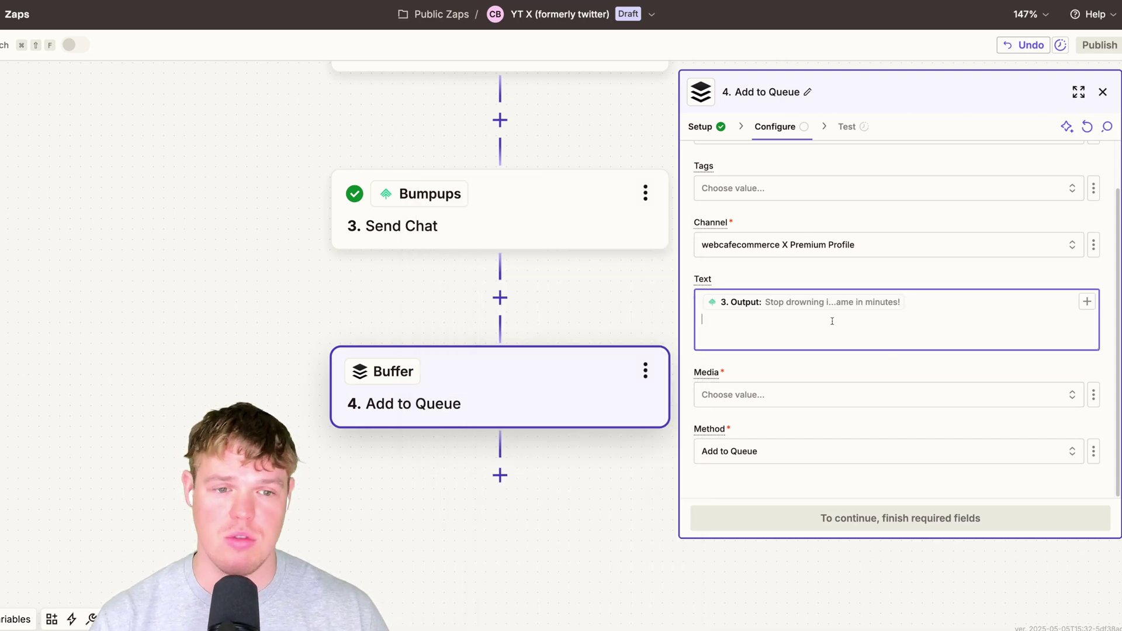
pyautogui.write('Watch')
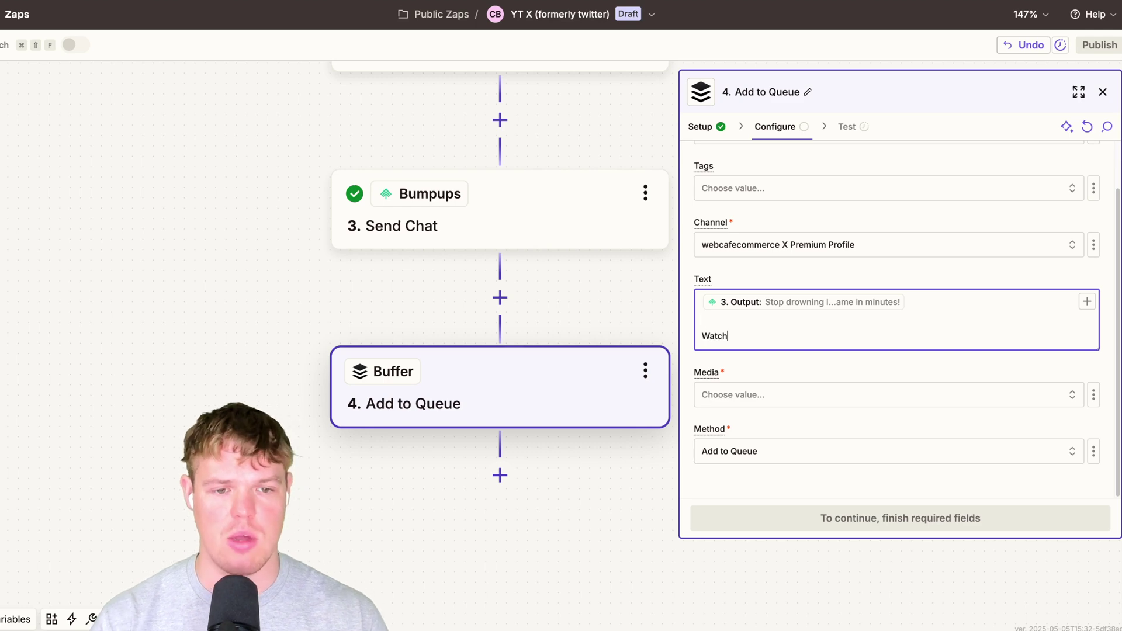
pyautogui.write(' video:')
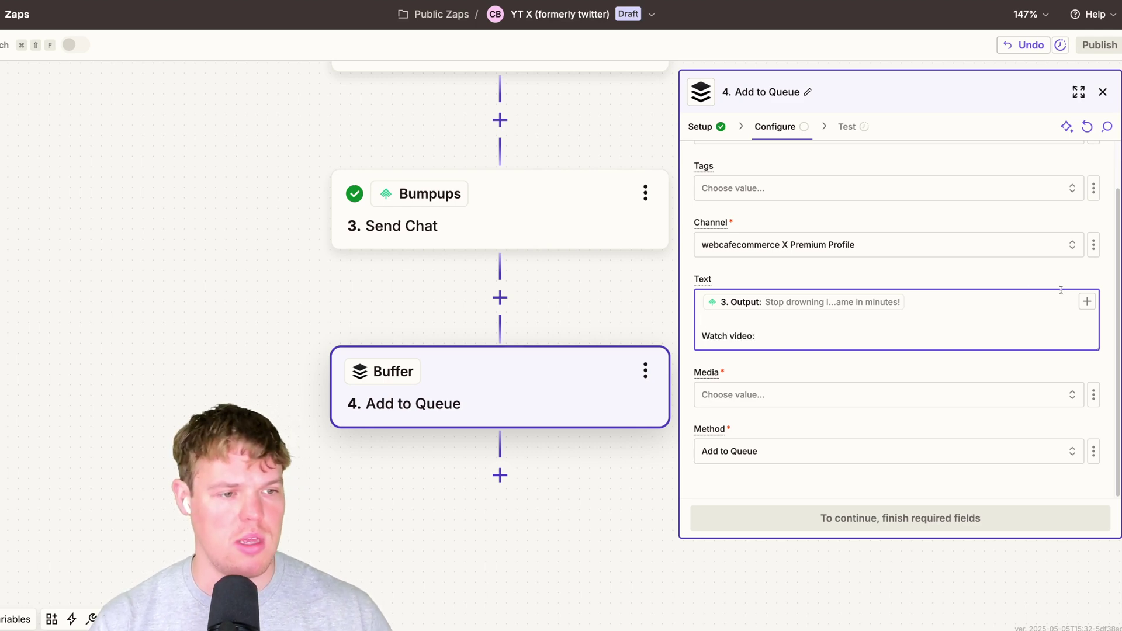
# Insert the YouTube video URL after 'Watch video:'.
pyautogui.click(1088, 301)
pyautogui.write('yout')
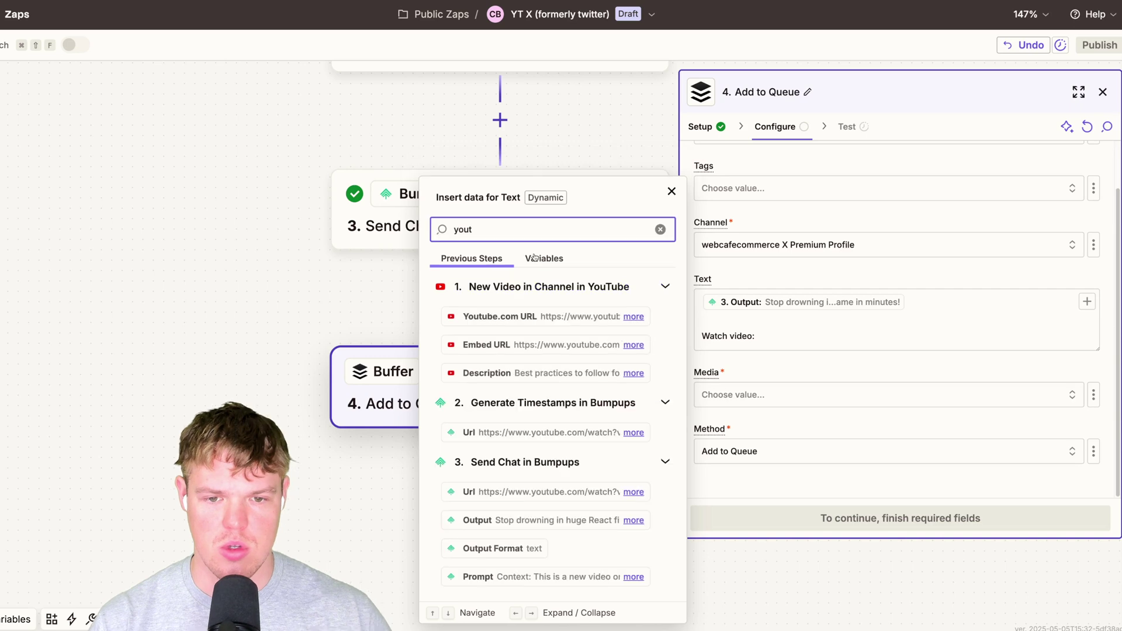
pyautogui.click(555, 319)
pyautogui.press('Return')
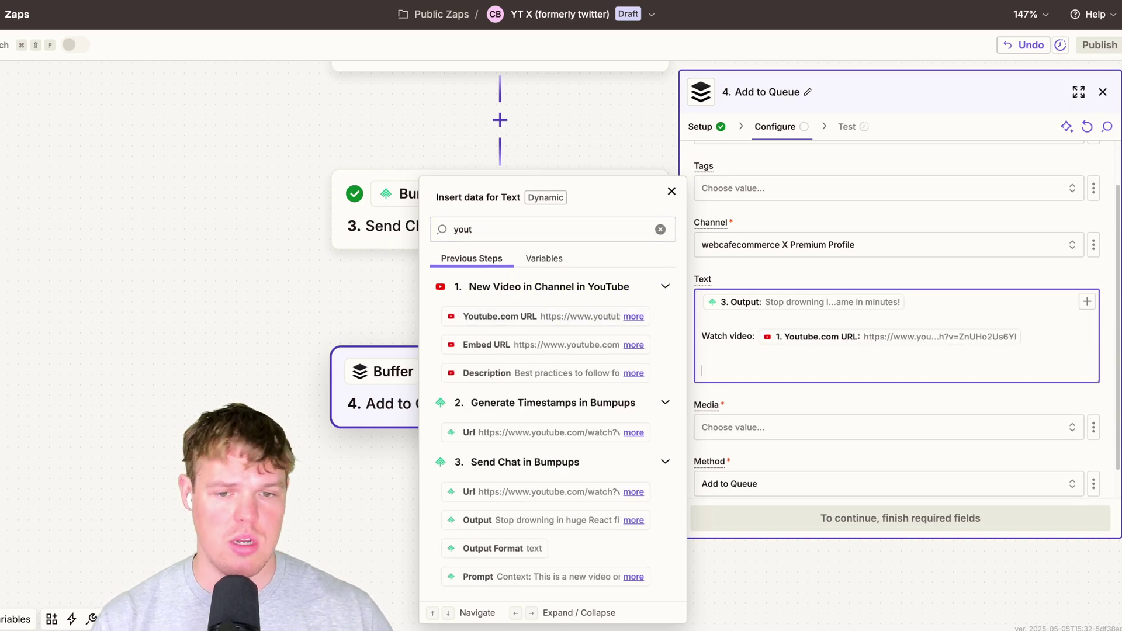
pyautogui.click(670, 194)
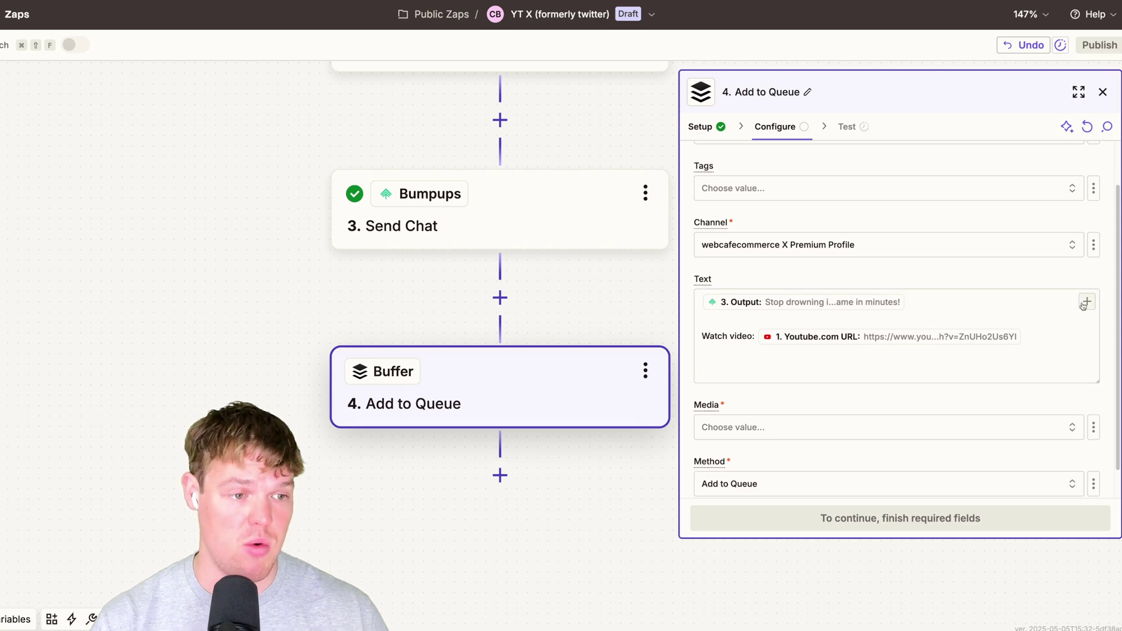
# Add a 'Timestamps:' line with the Generate Timestamps List.
pyautogui.click(811, 377)
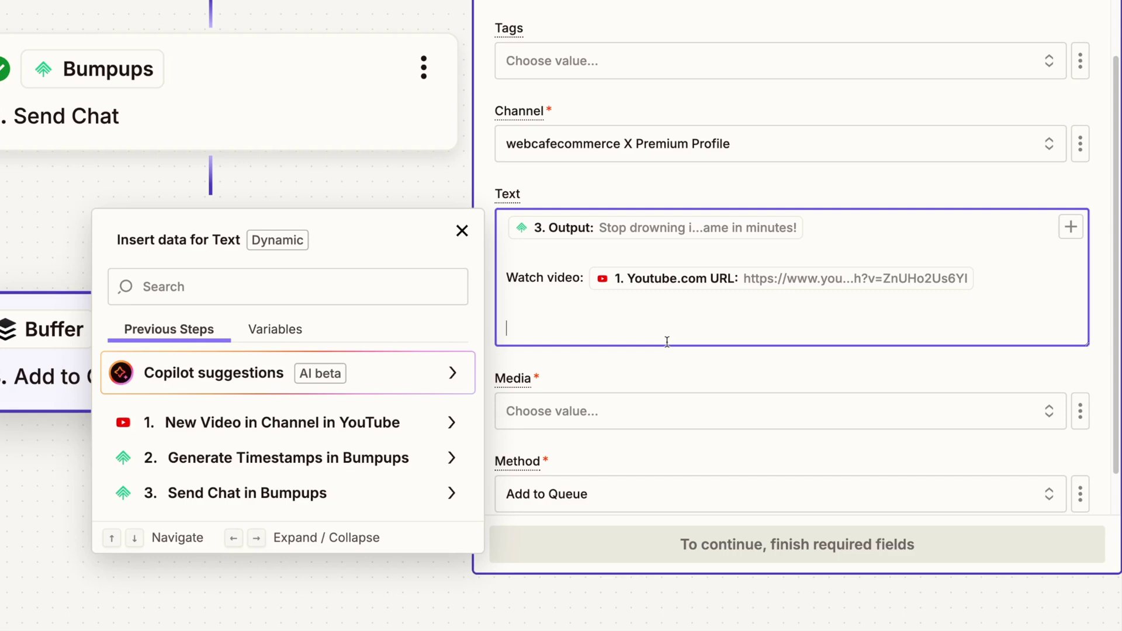
pyautogui.click(370, 460)
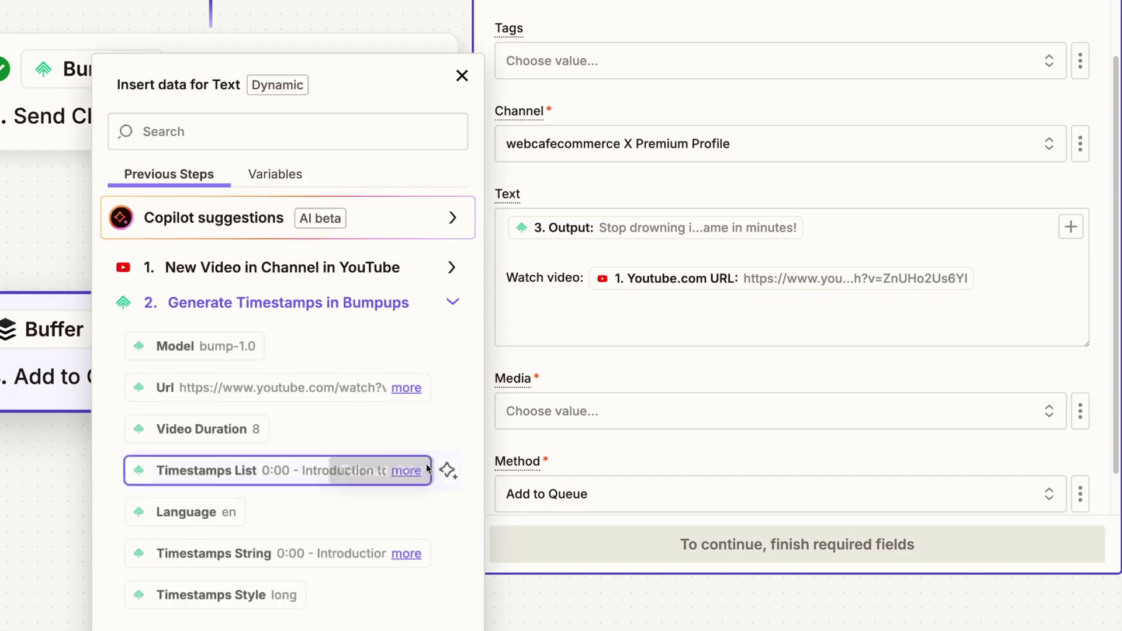
pyautogui.click(269, 471)
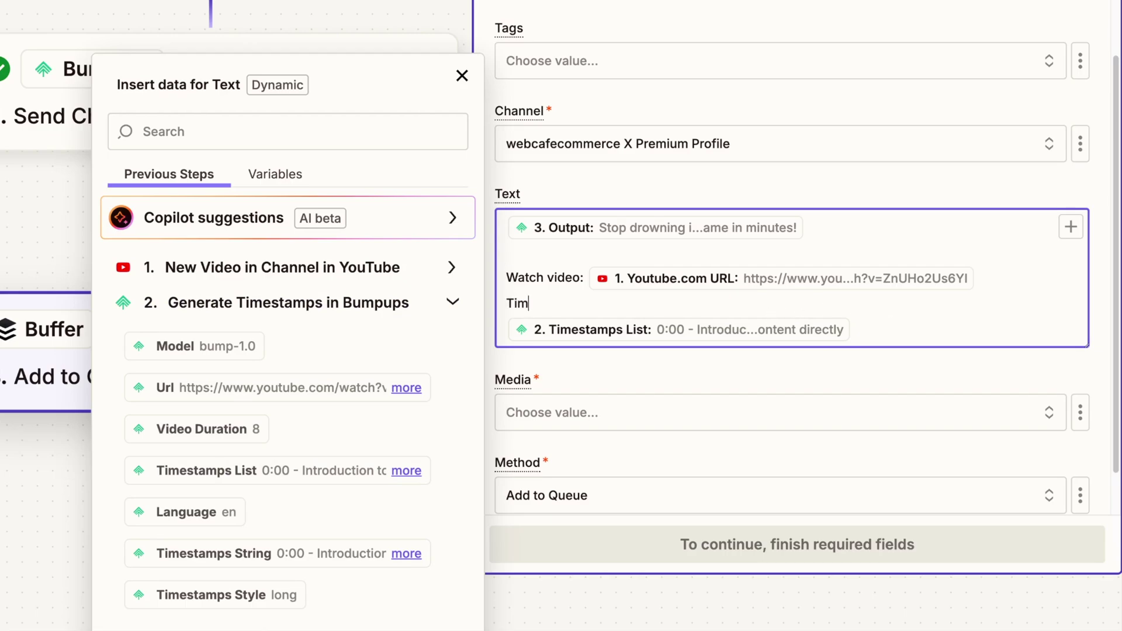
pyautogui.write('mps:')
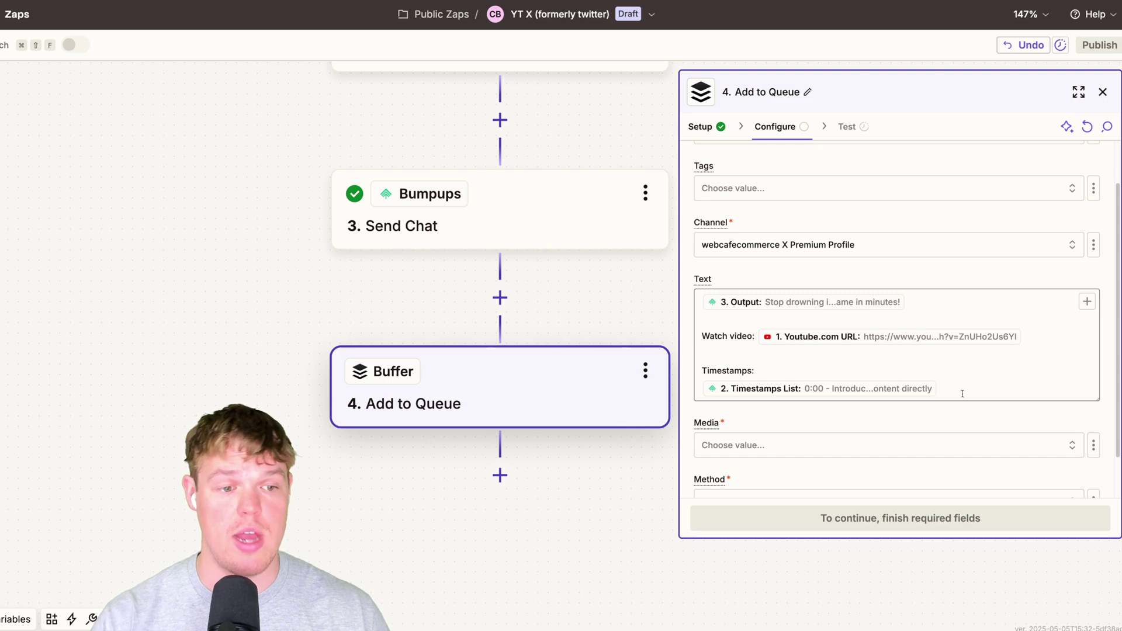
pyautogui.scroll(-2, 948, 382)
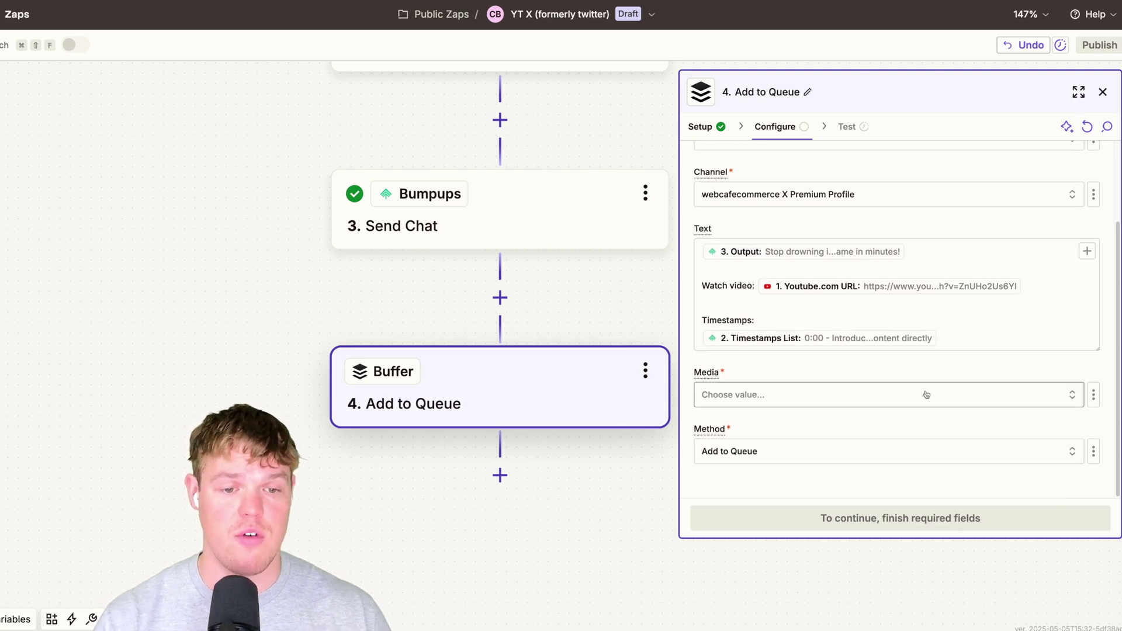
# Attach the YouTube Thumbnails Maxres Url as the Buffer post image and set the method to Share Now.
pyautogui.click(926, 395)
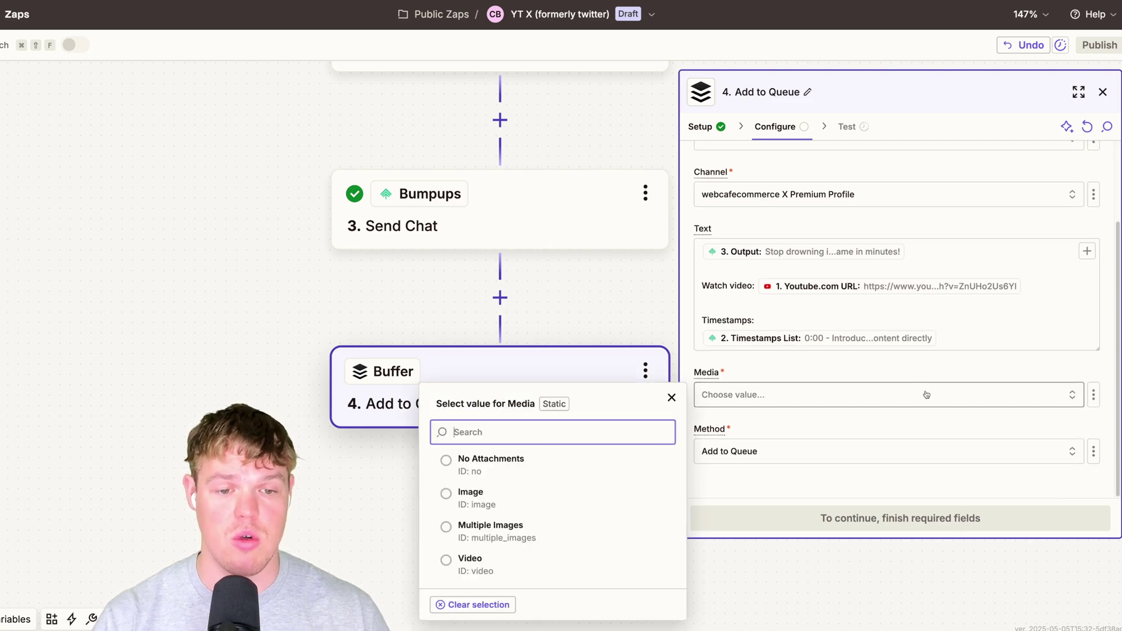
pyautogui.click(619, 496)
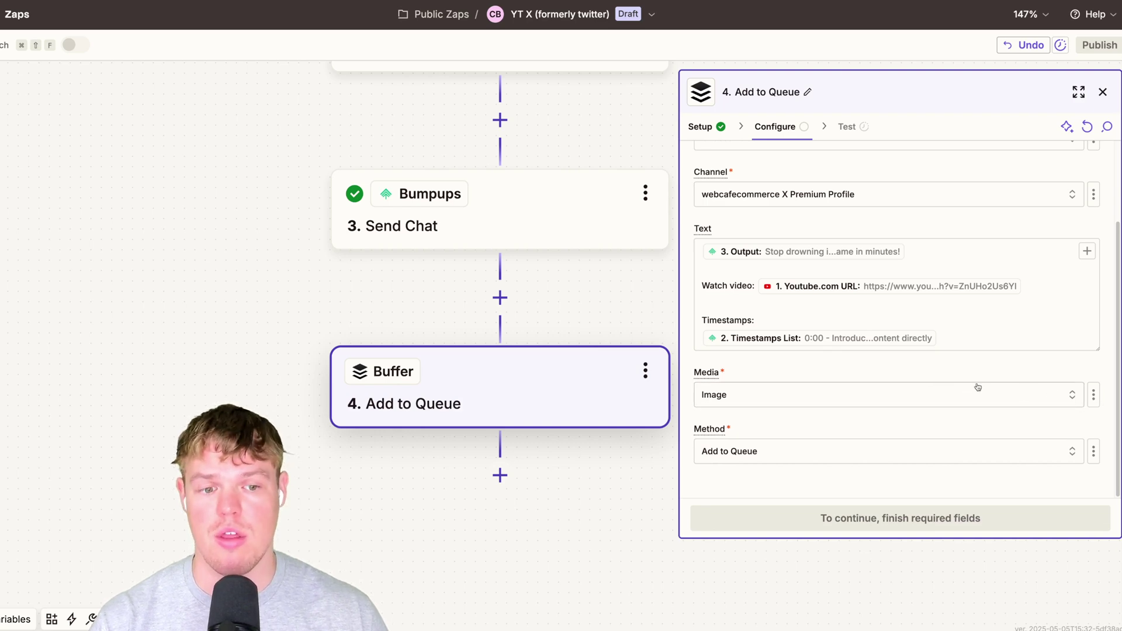
pyautogui.click(804, 346)
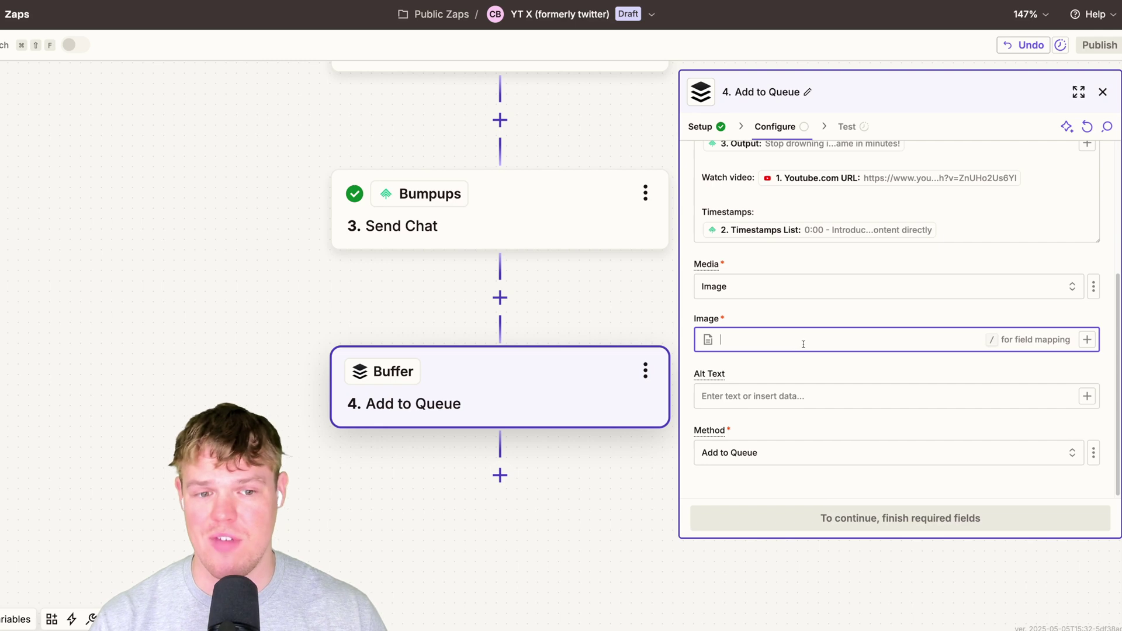
pyautogui.click(1087, 340)
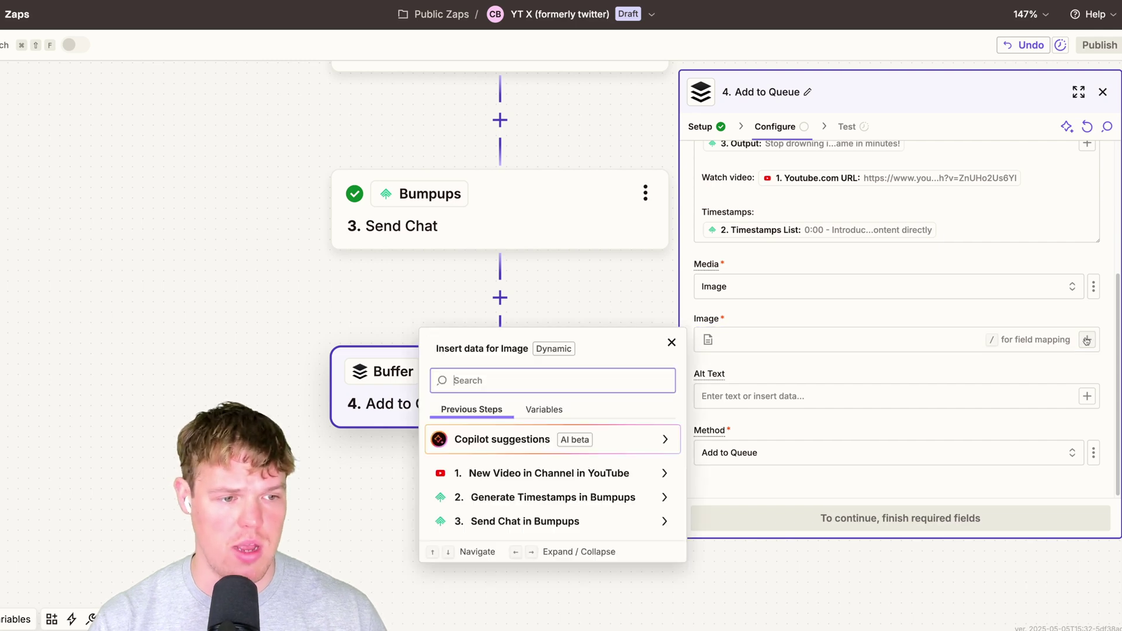
pyautogui.click(610, 473)
pyautogui.scroll(-3, 608, 386)
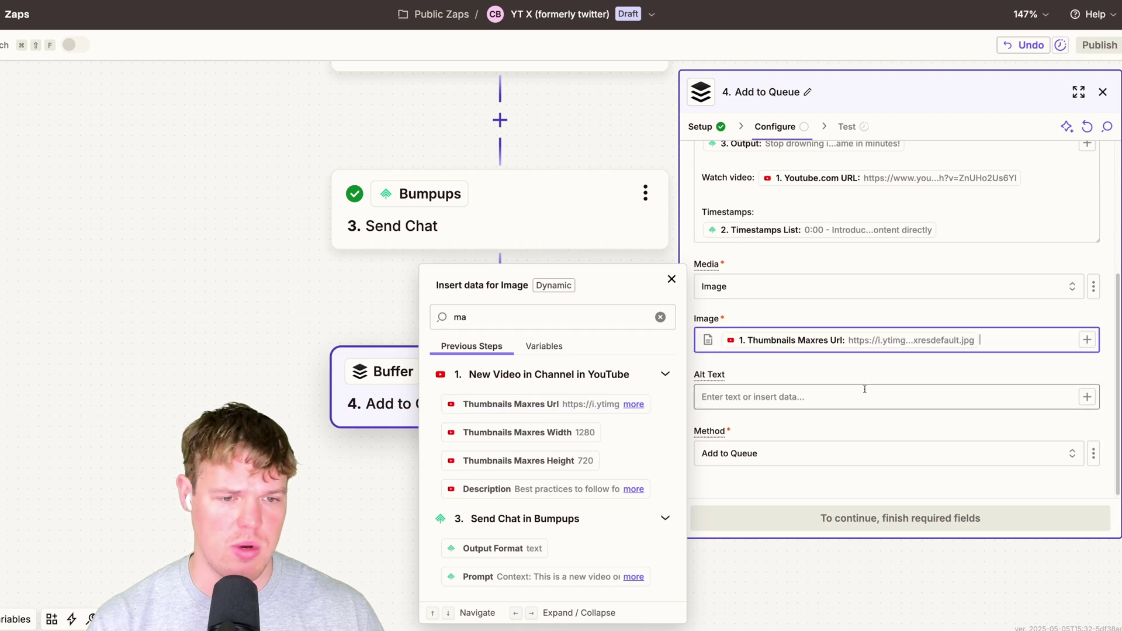
pyautogui.click(800, 451)
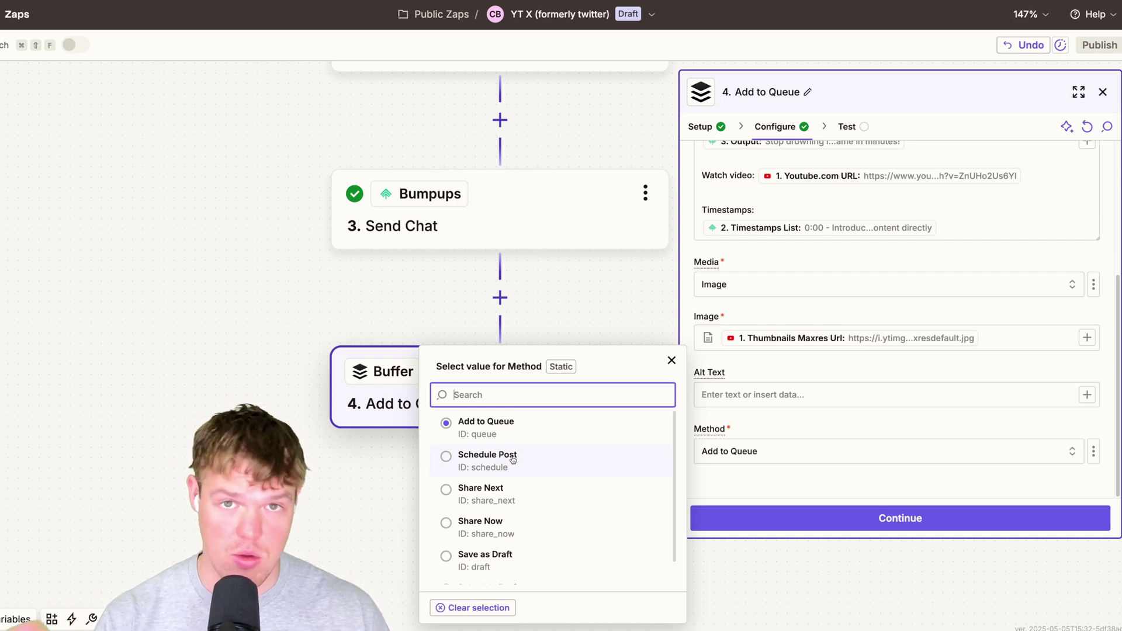
pyautogui.click(503, 522)
pyautogui.click(1005, 519)
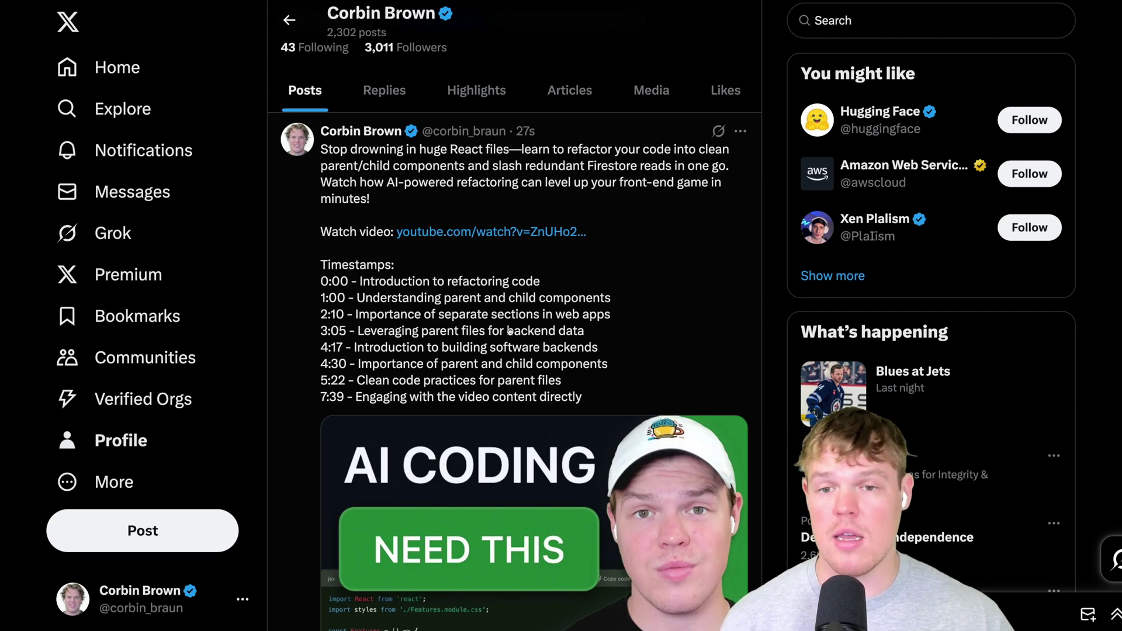
# Scroll down to review the tweet's text, video link, timestamps and thumbnail.
pyautogui.scroll(-1, 497, 245)
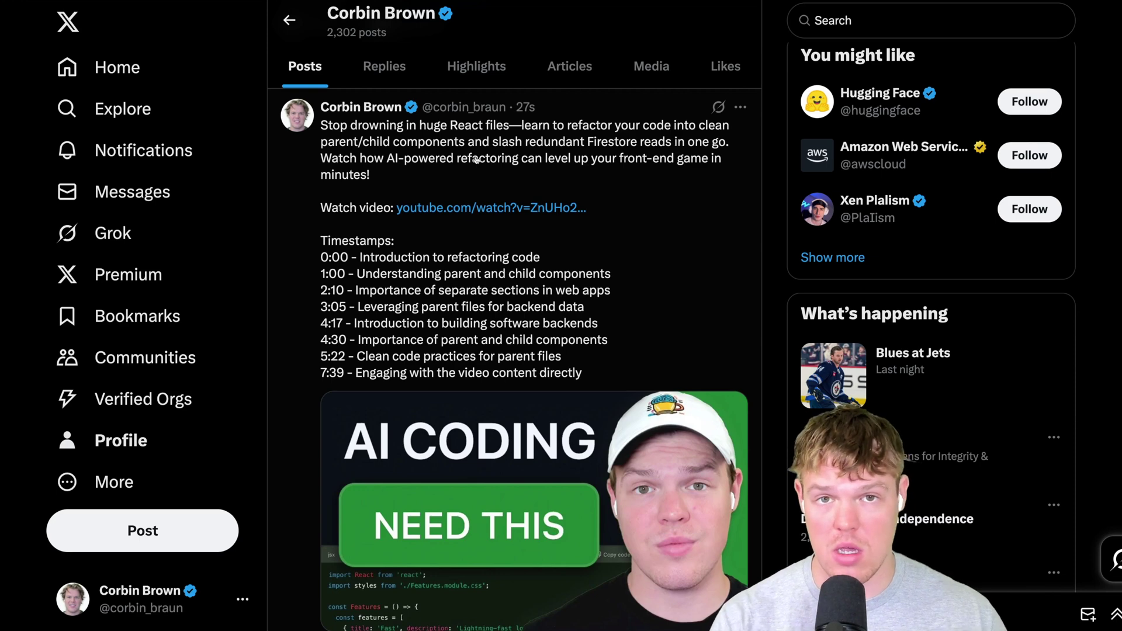
pyautogui.scroll(-1, 476, 160)
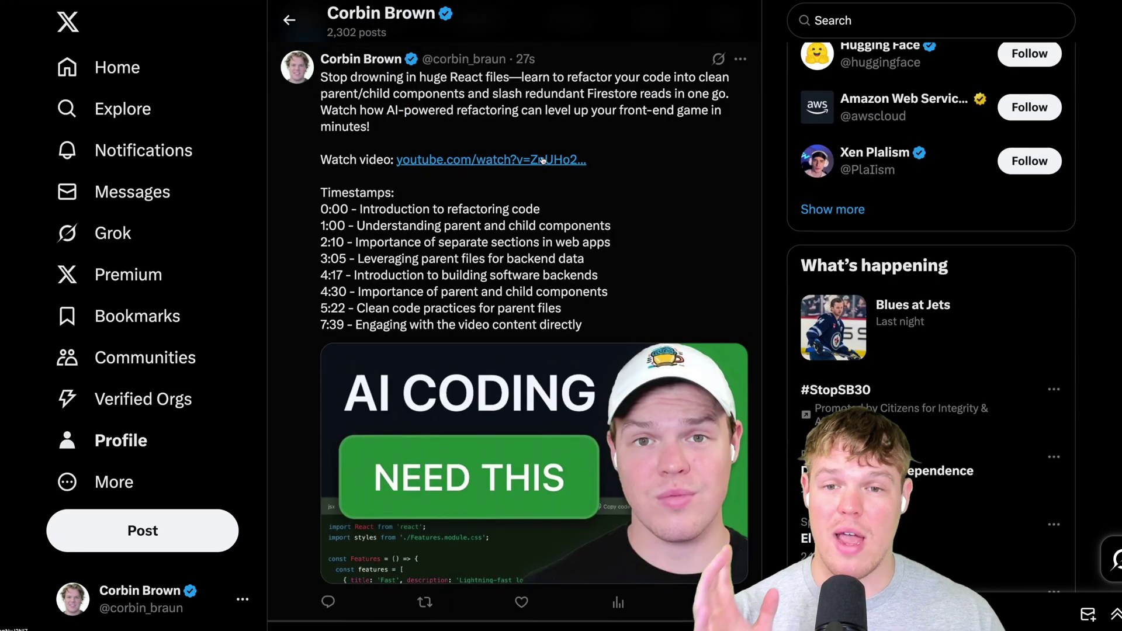